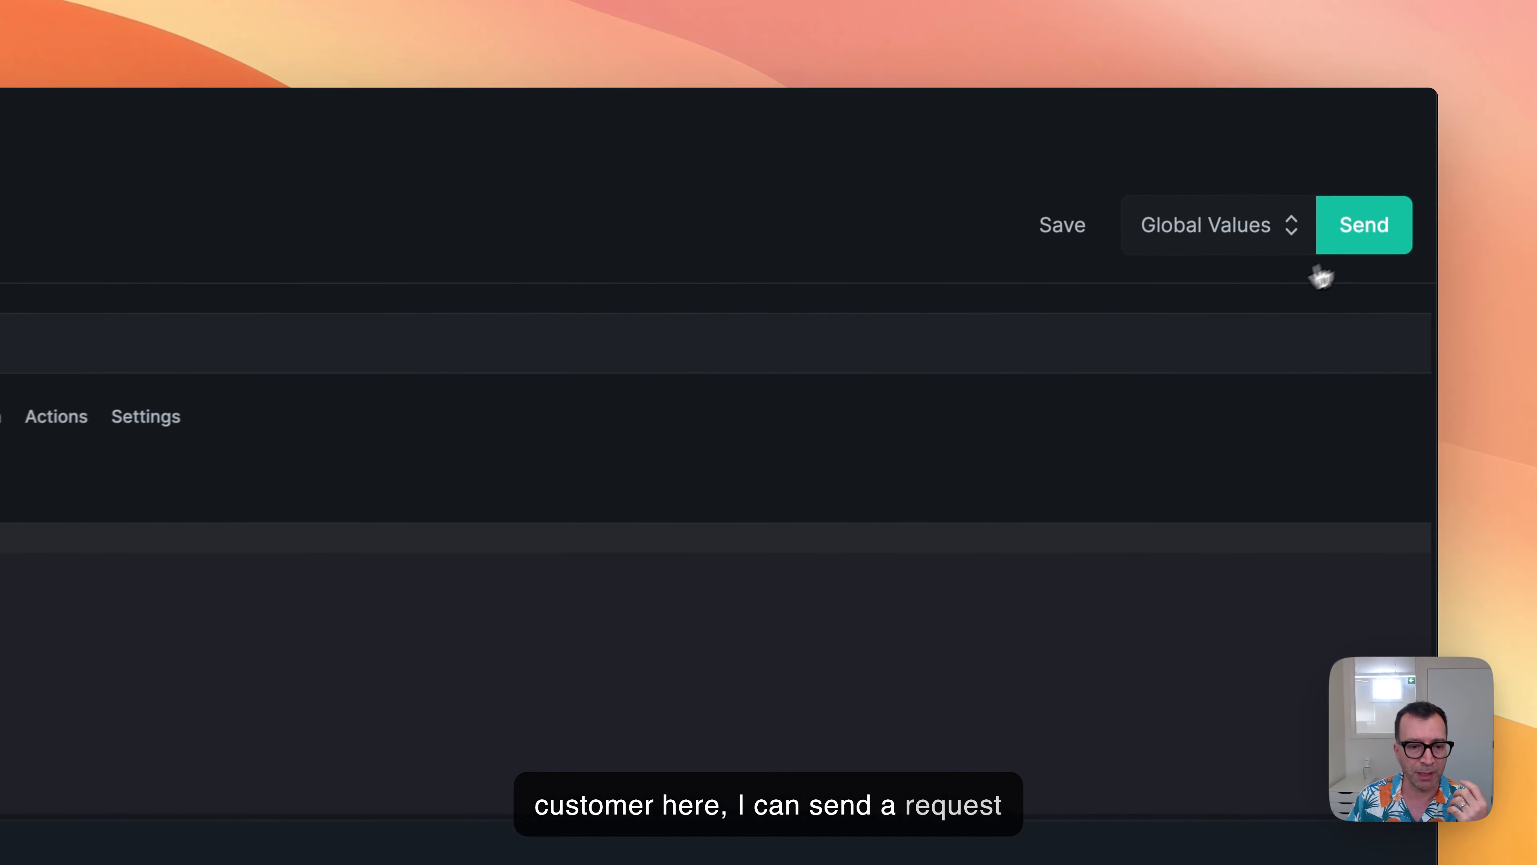
Send the New Customer request without authorization, and set its authorization method to Basic Auth.
left_click(1326, 248)
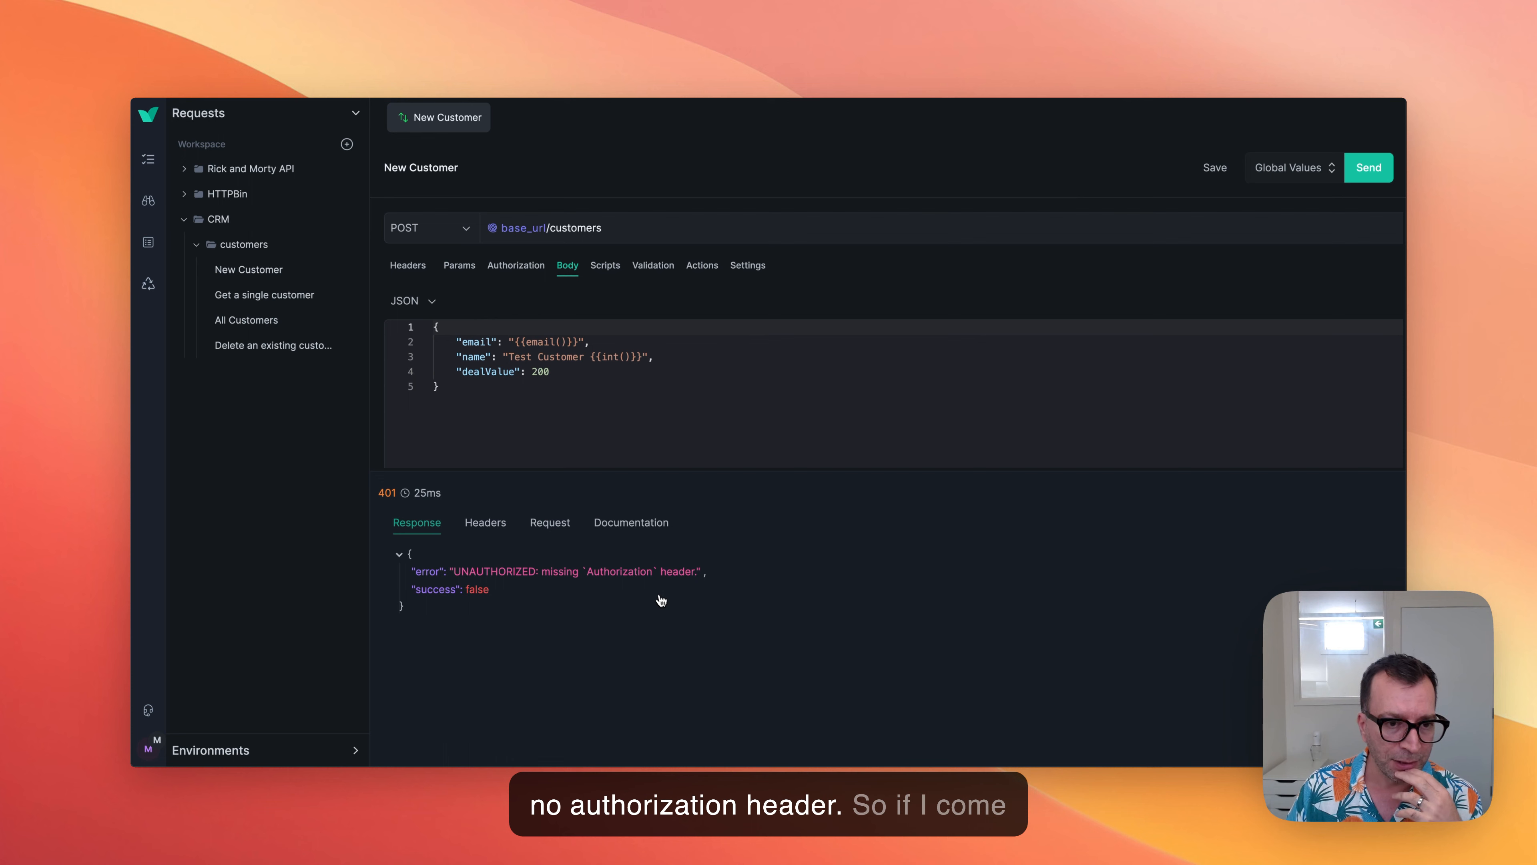
left_click(515, 265)
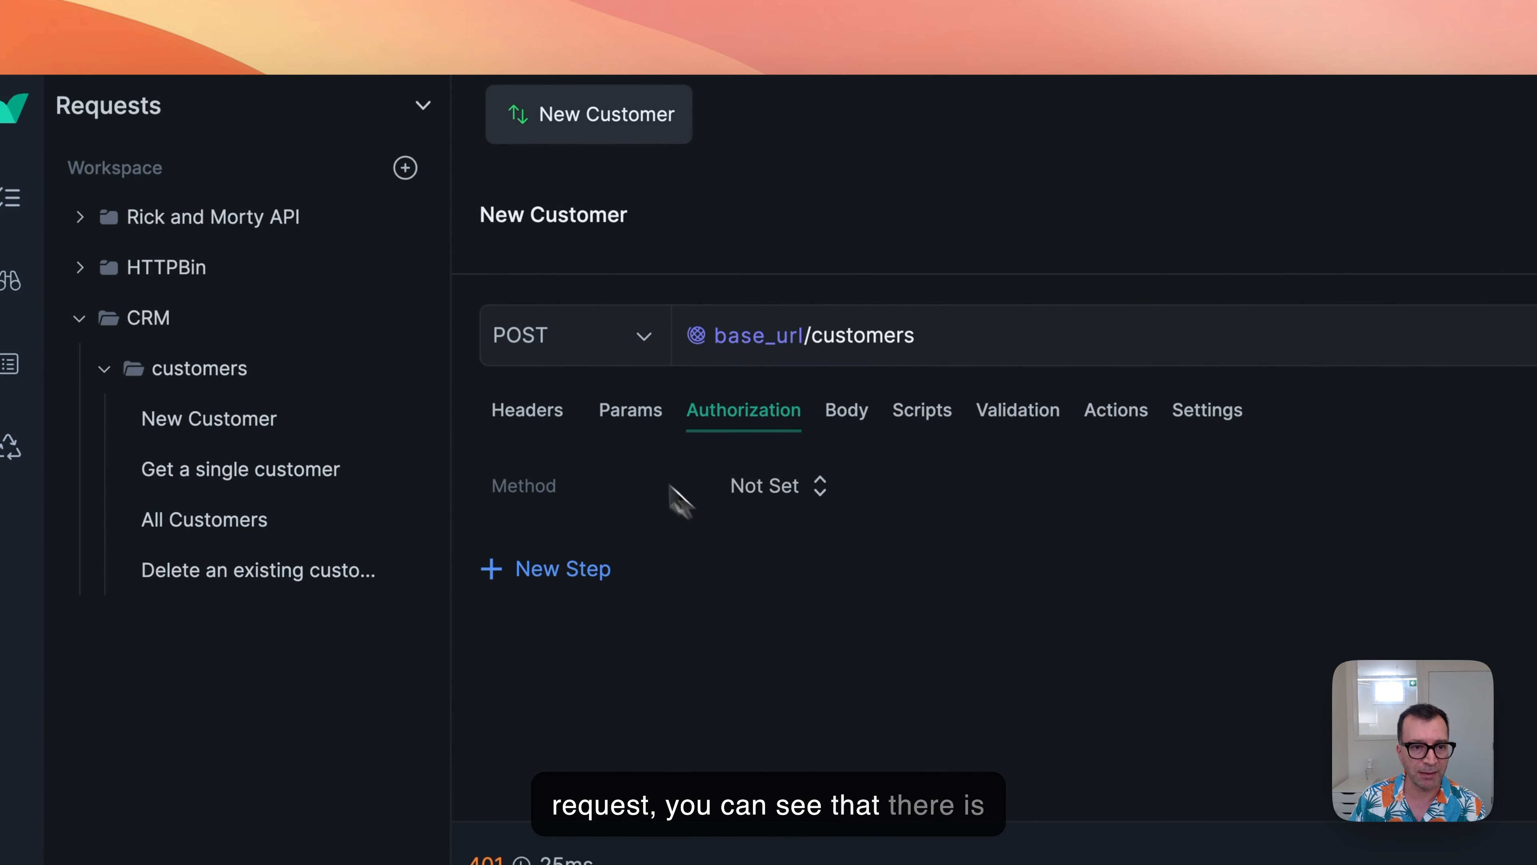
left_click(779, 488)
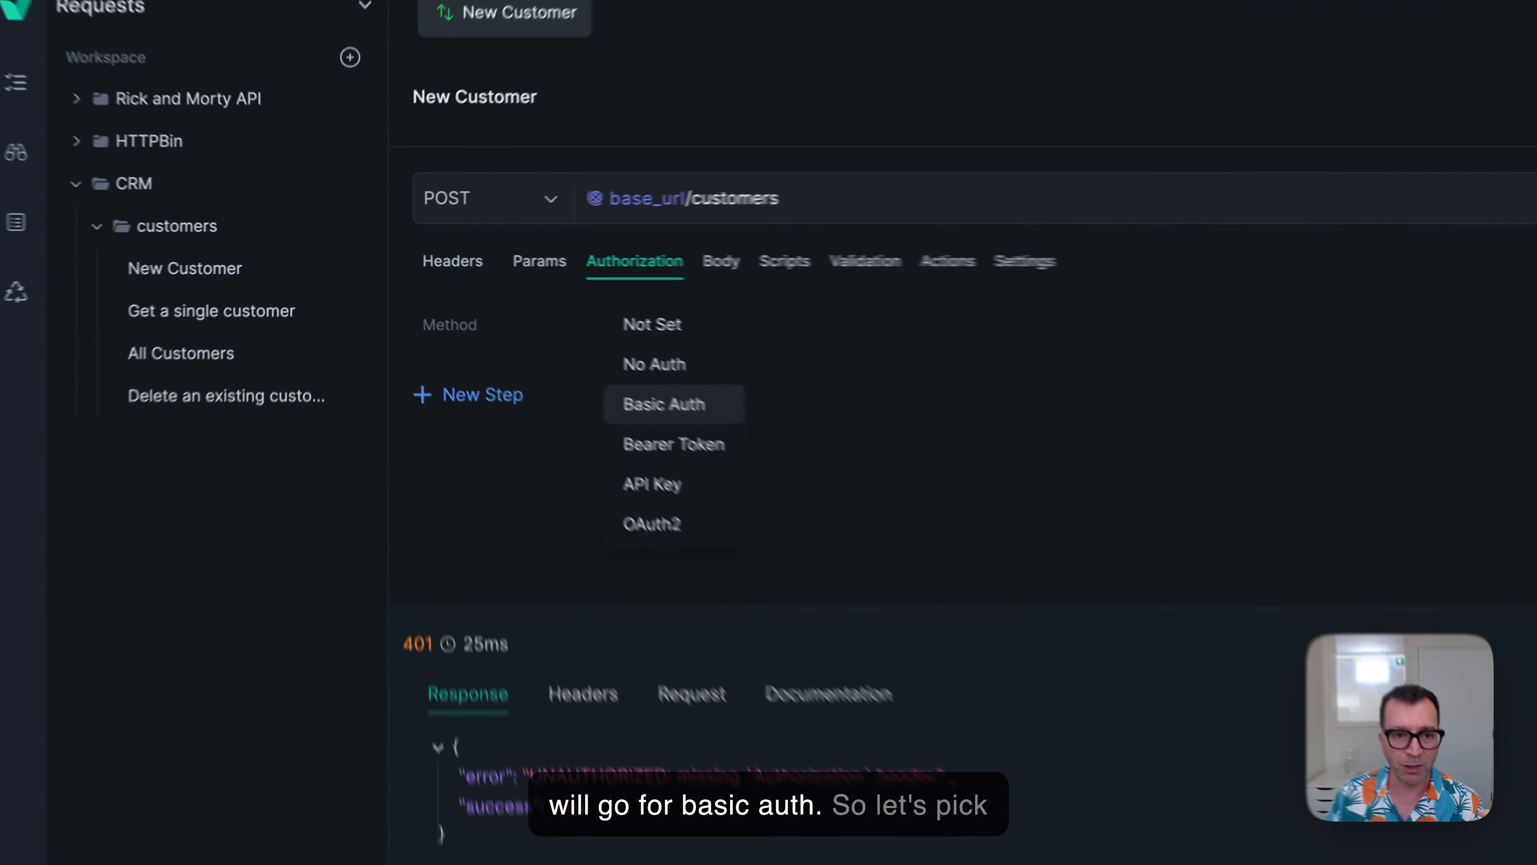
left_click(533, 350)
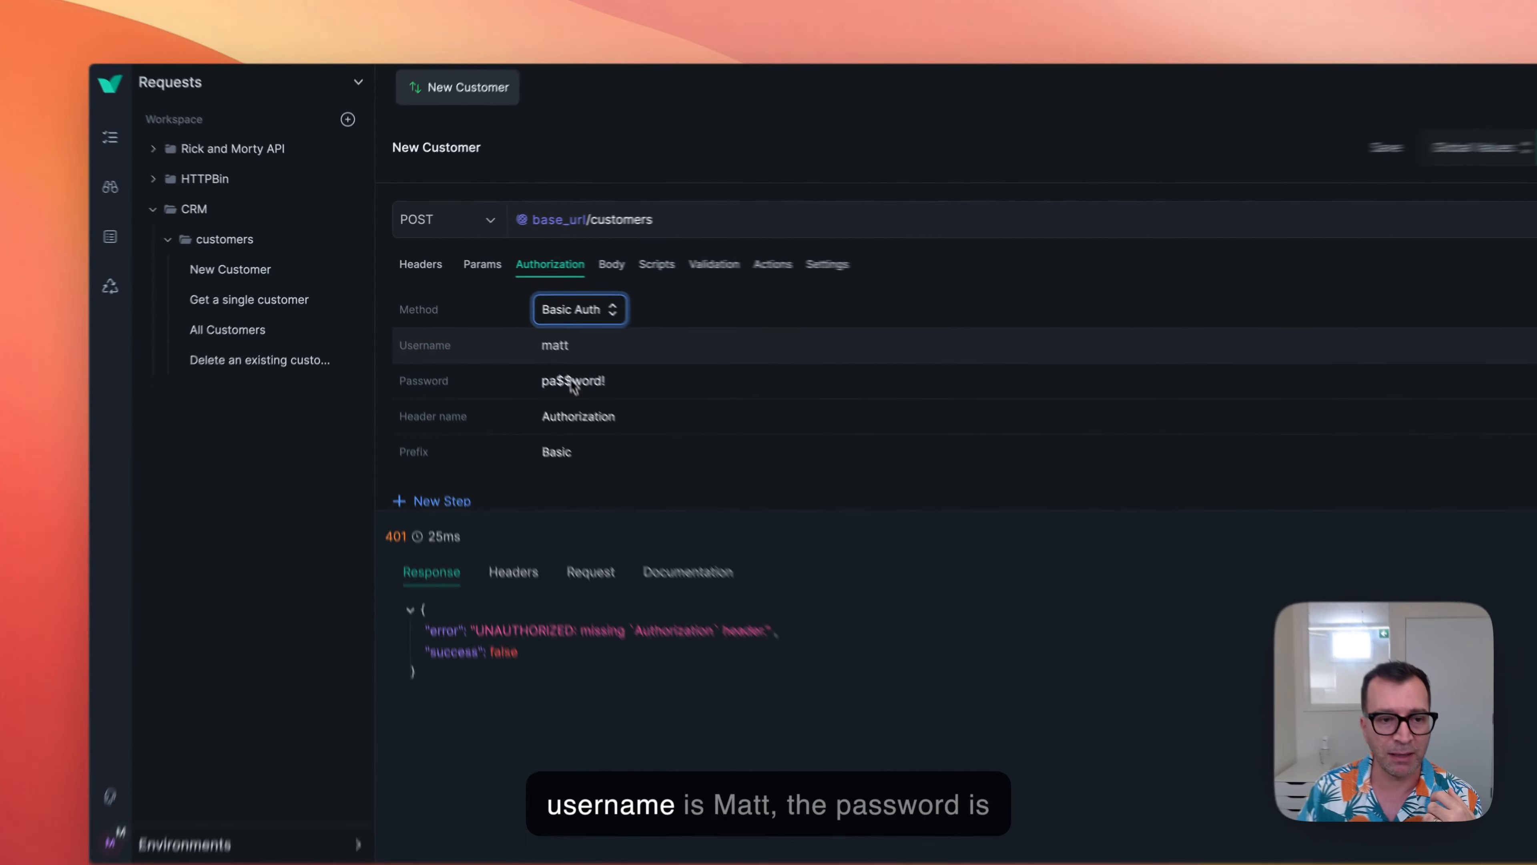
Review the Basic Auth credentials of the New Customer request and send the request twice.
scroll(529, 374, "down", 1)
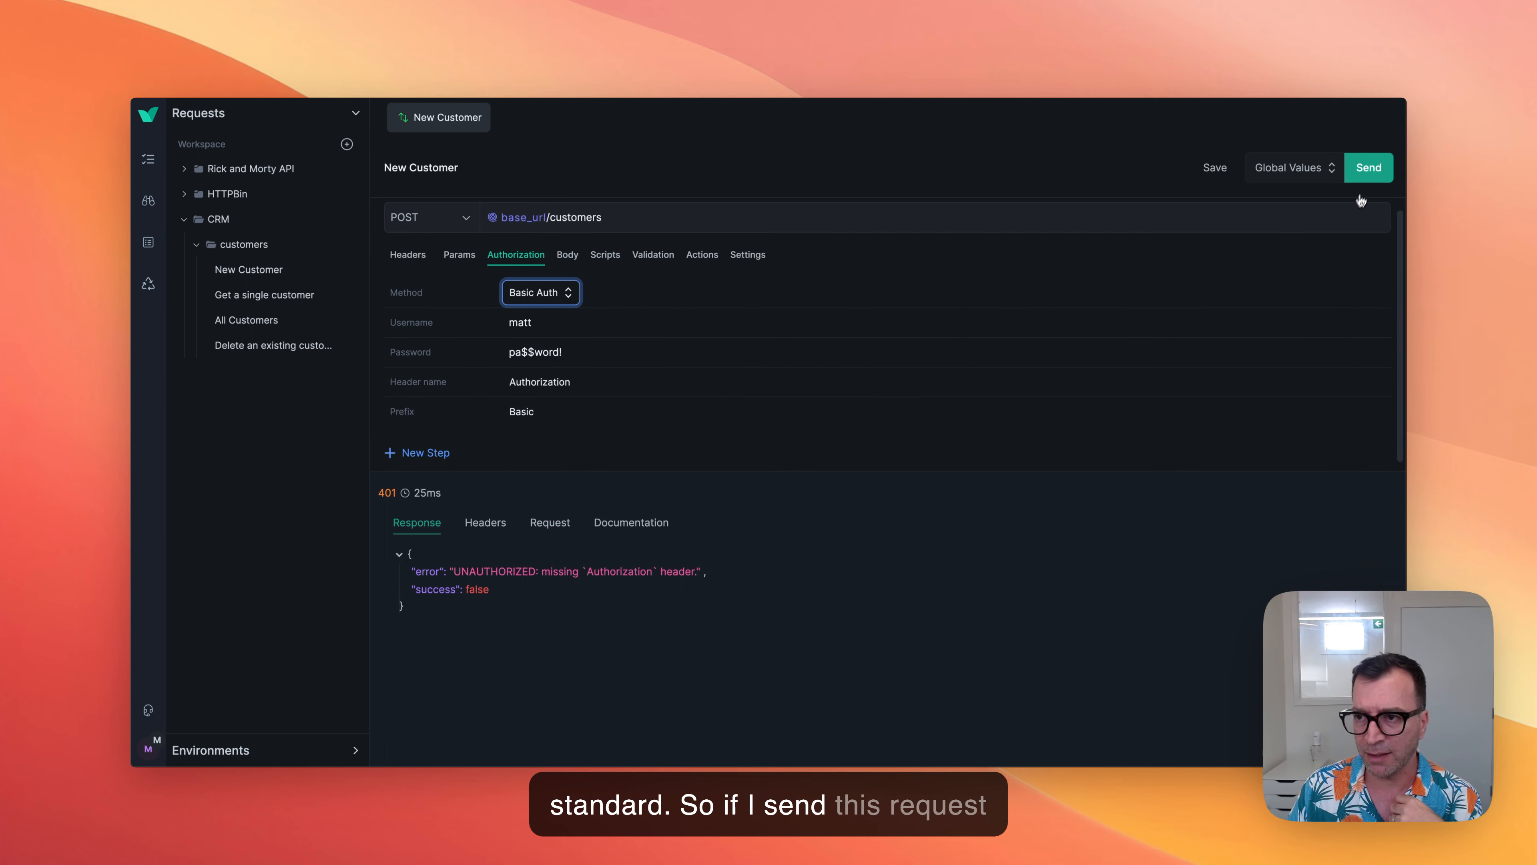
left_click(1368, 172)
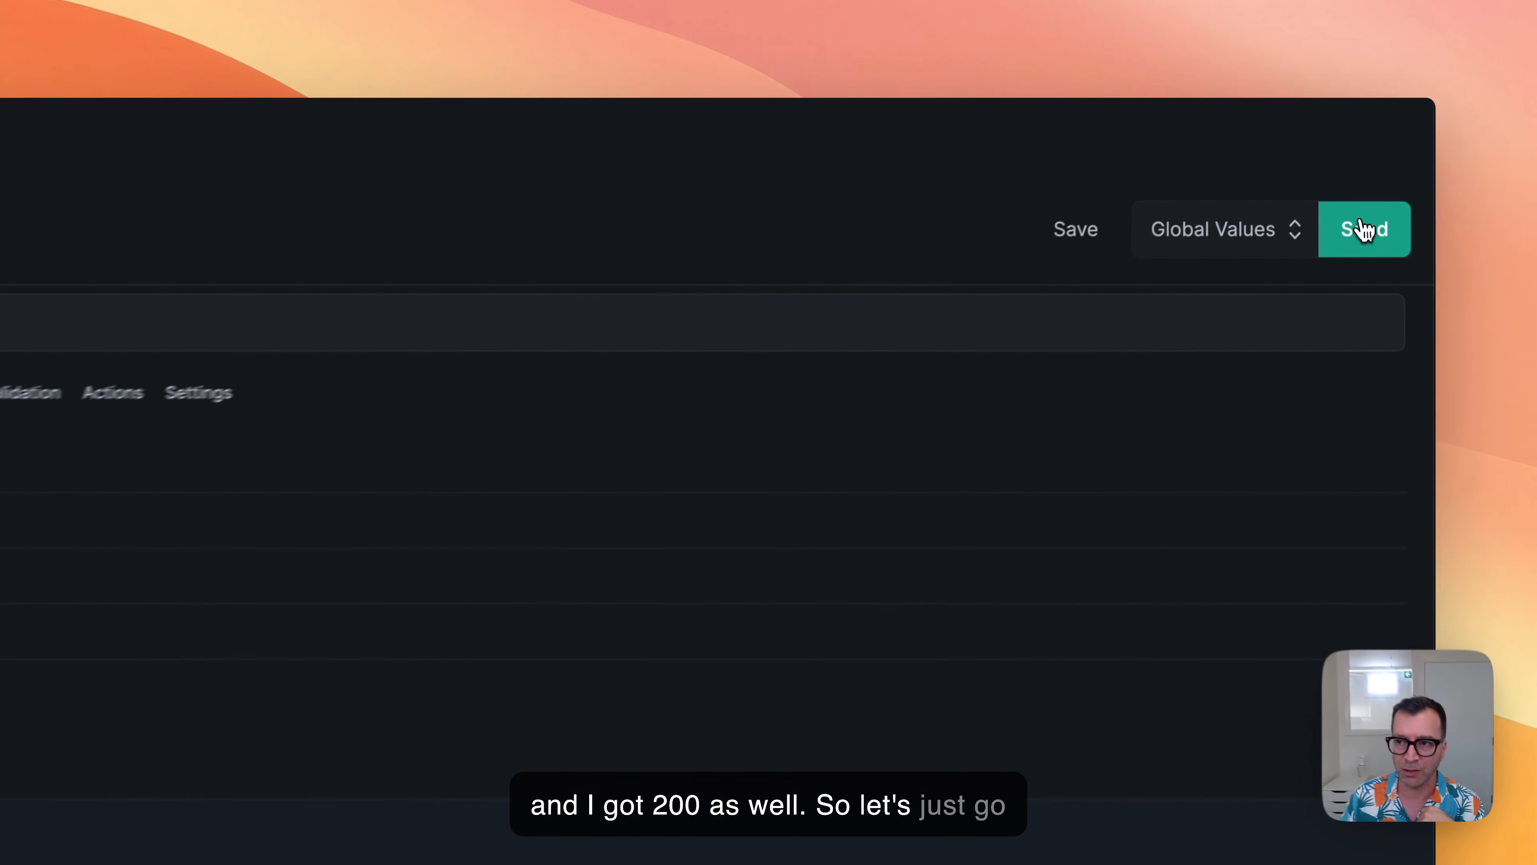
left_click(1362, 238)
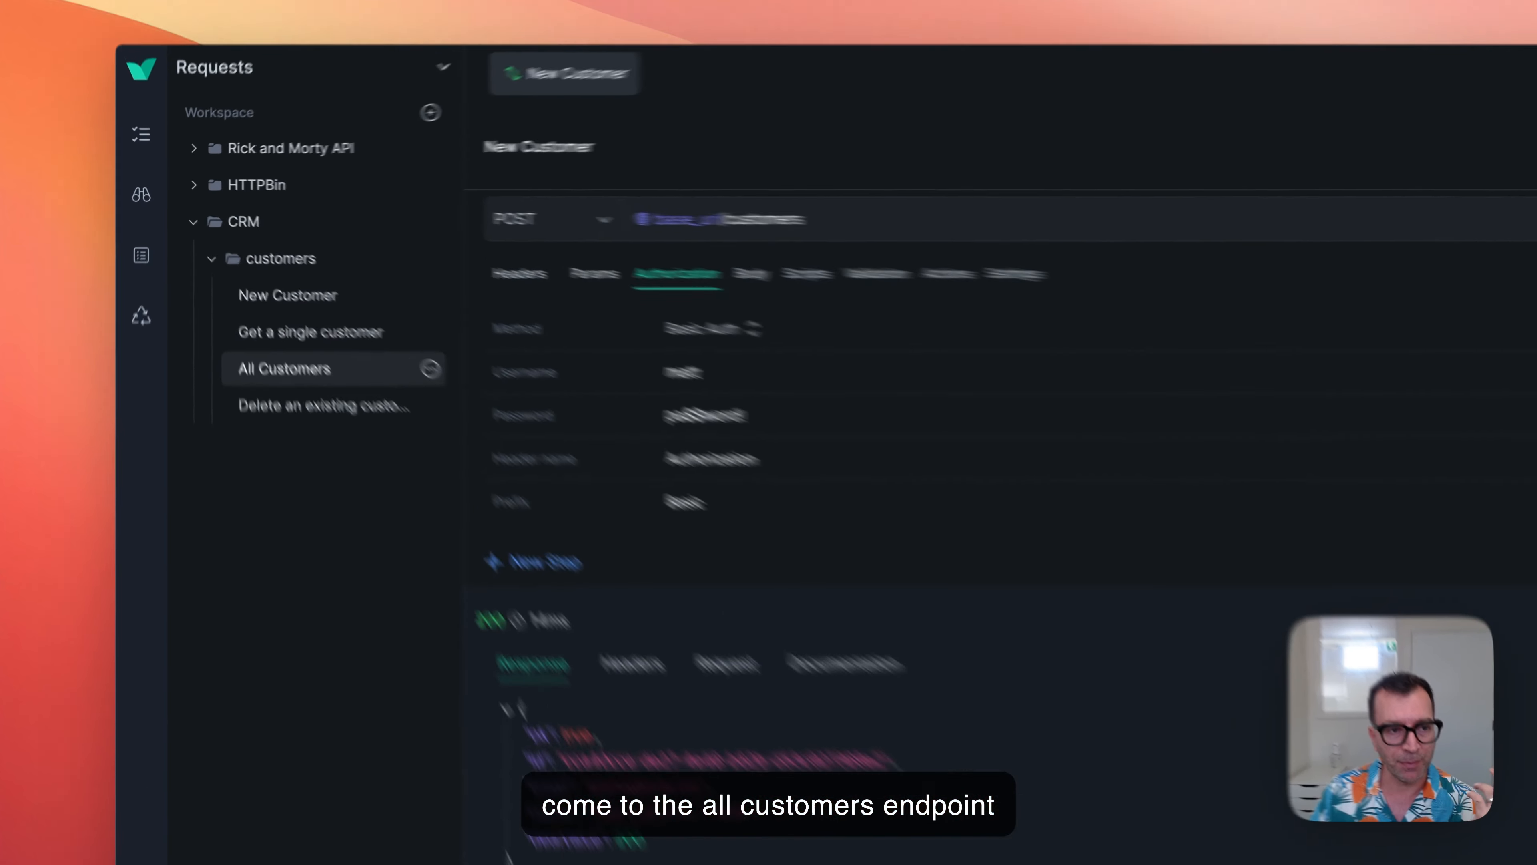
Send the All Customers request without authorization, and set its authorization method to Basic Auth.
left_click(247, 321)
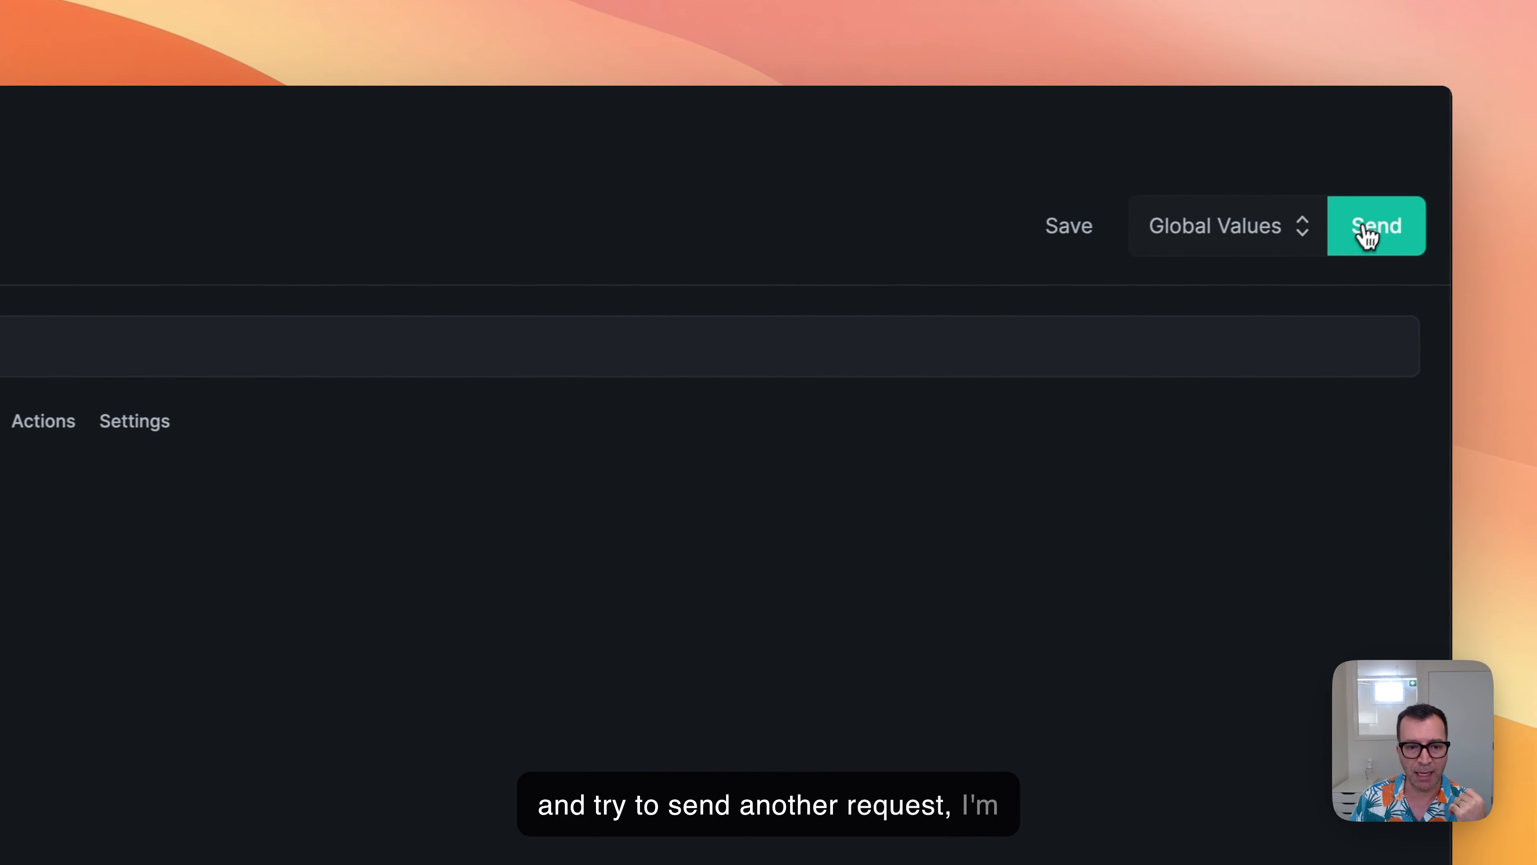
left_click(1477, 223)
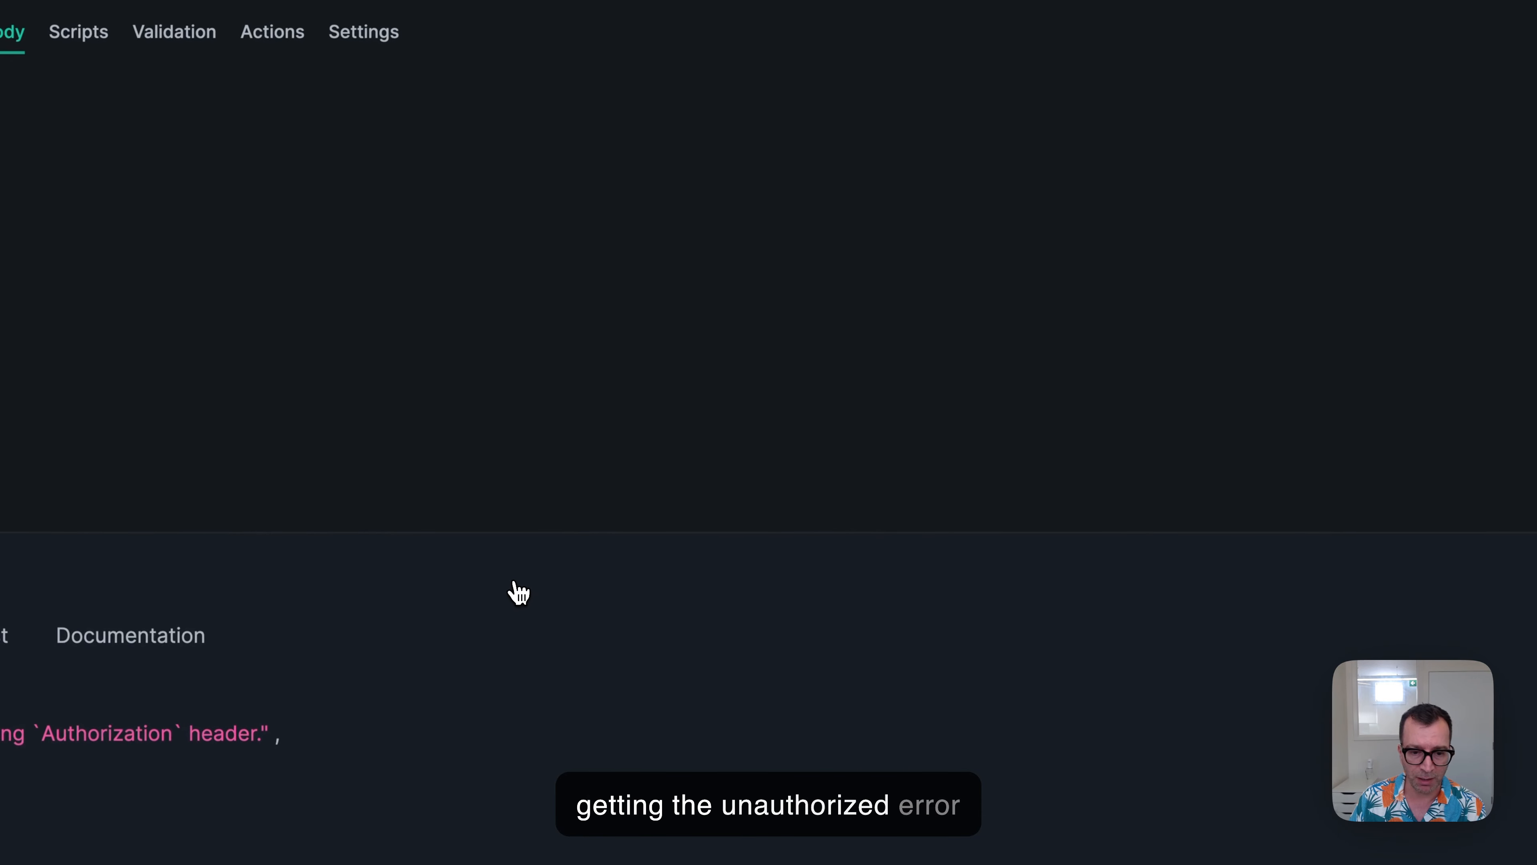
left_click(548, 239)
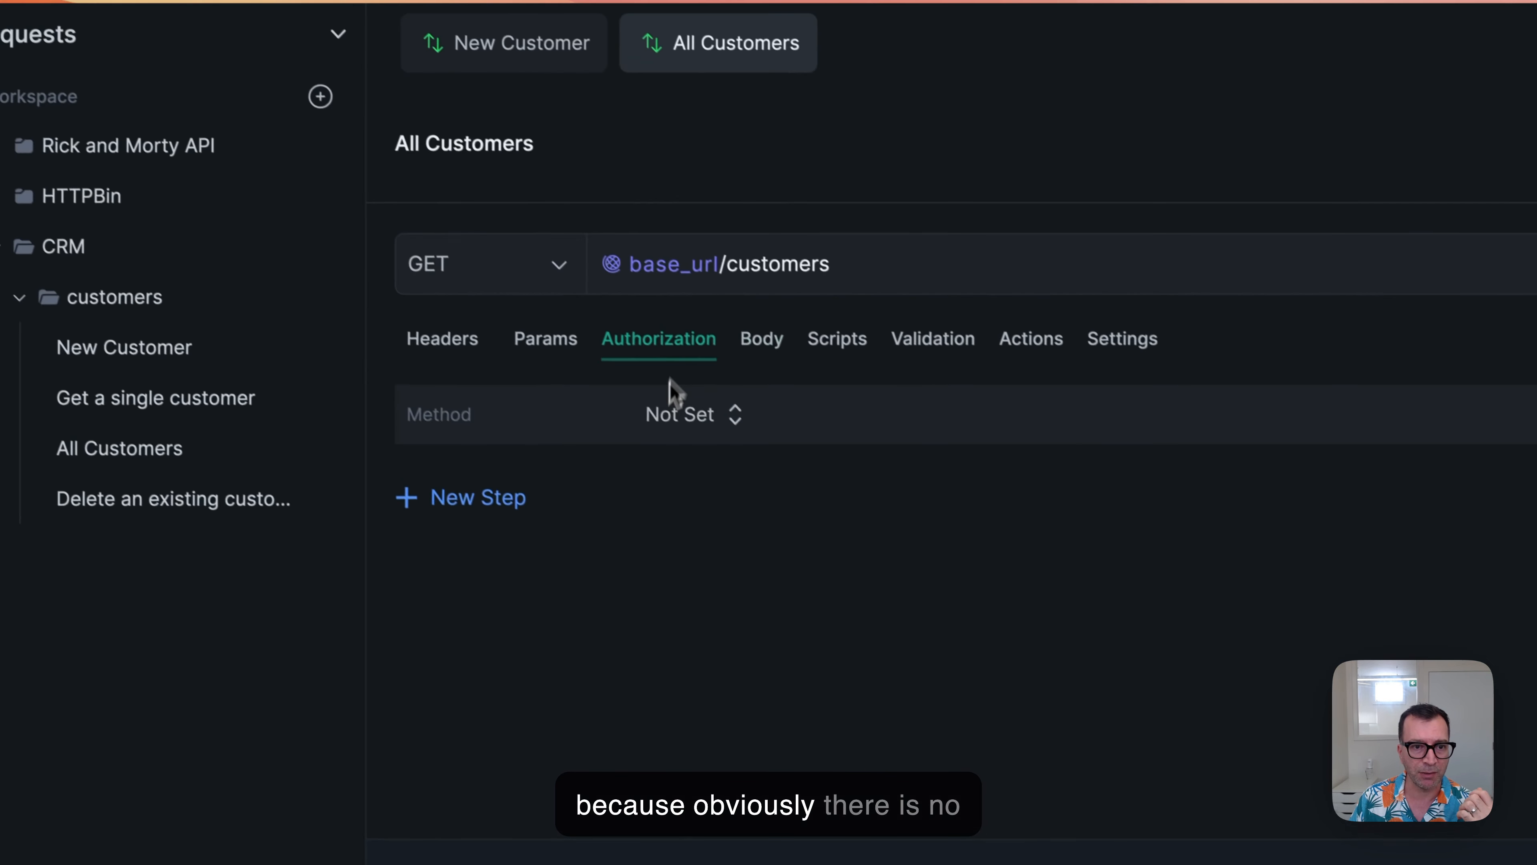
left_click(702, 431)
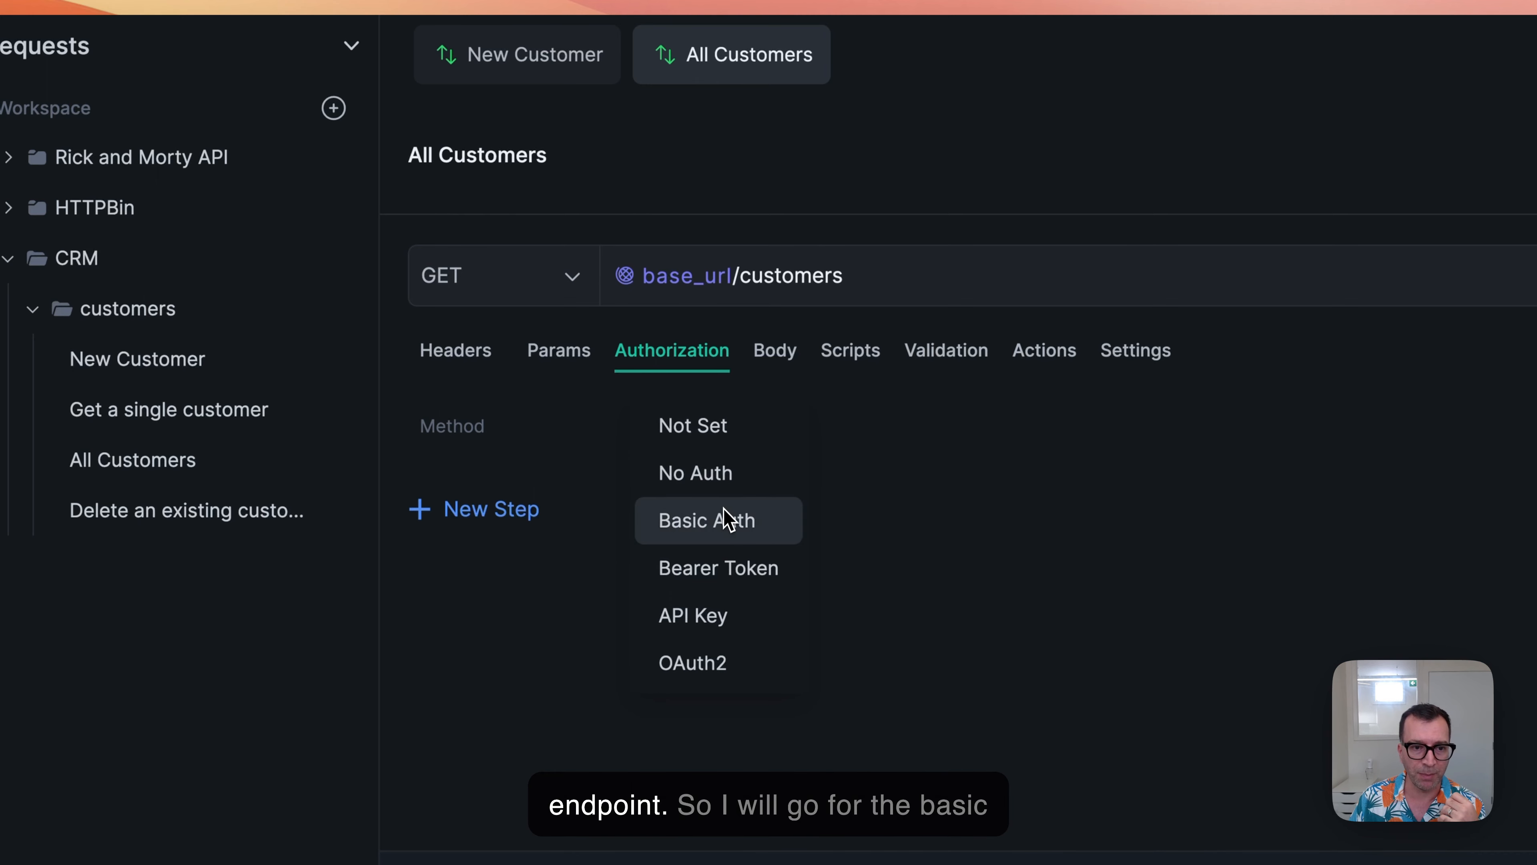
left_click(730, 520)
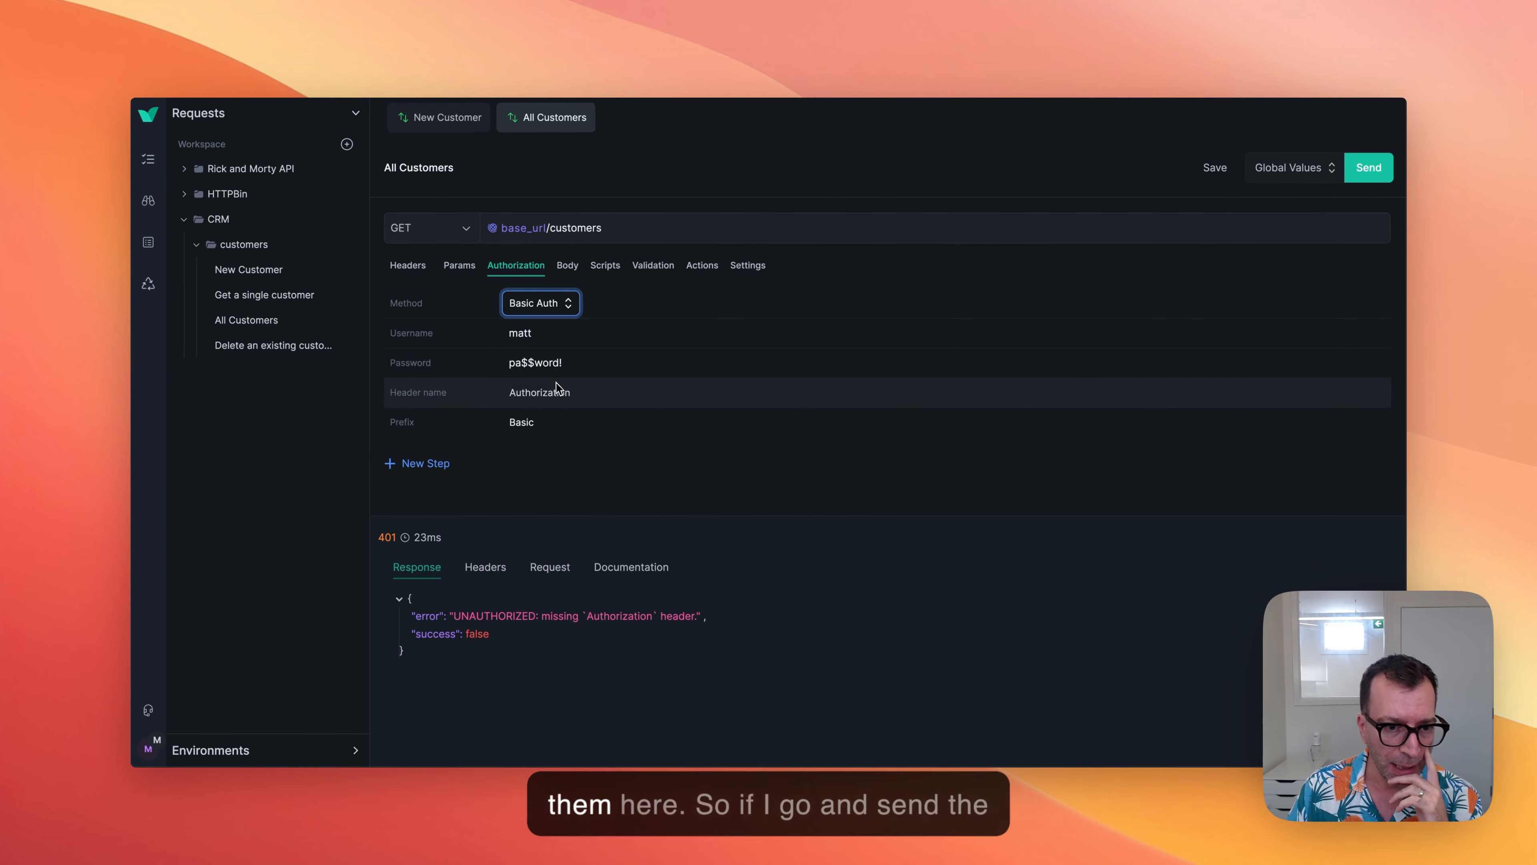
Send the All Customers request with Basic Auth and look through the returned customer list.
left_click(1369, 167)
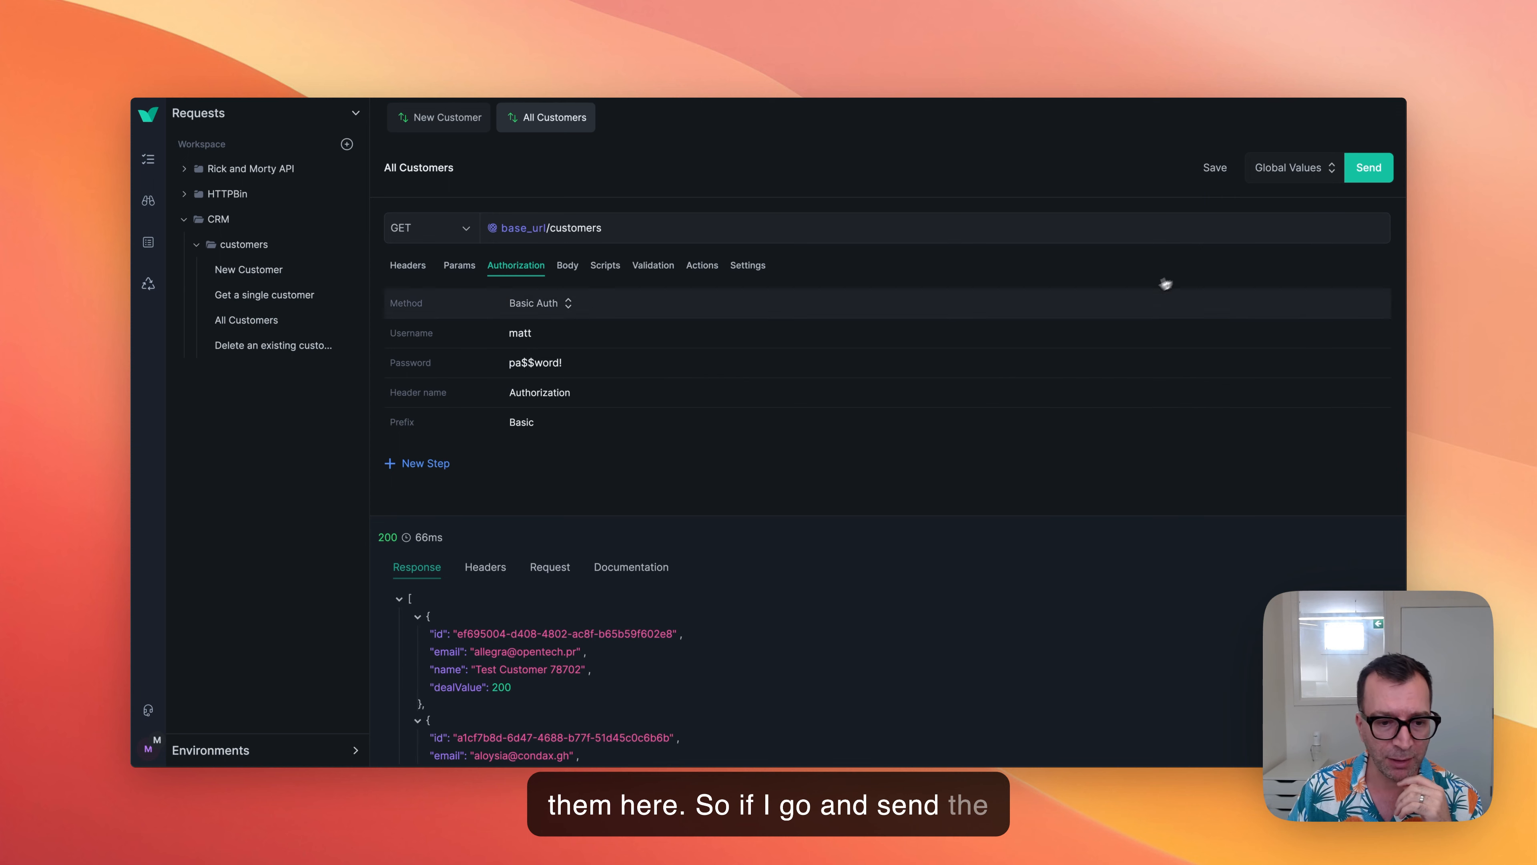
scroll(995, 579, "down", 3)
scroll(996, 580, "down", 5)
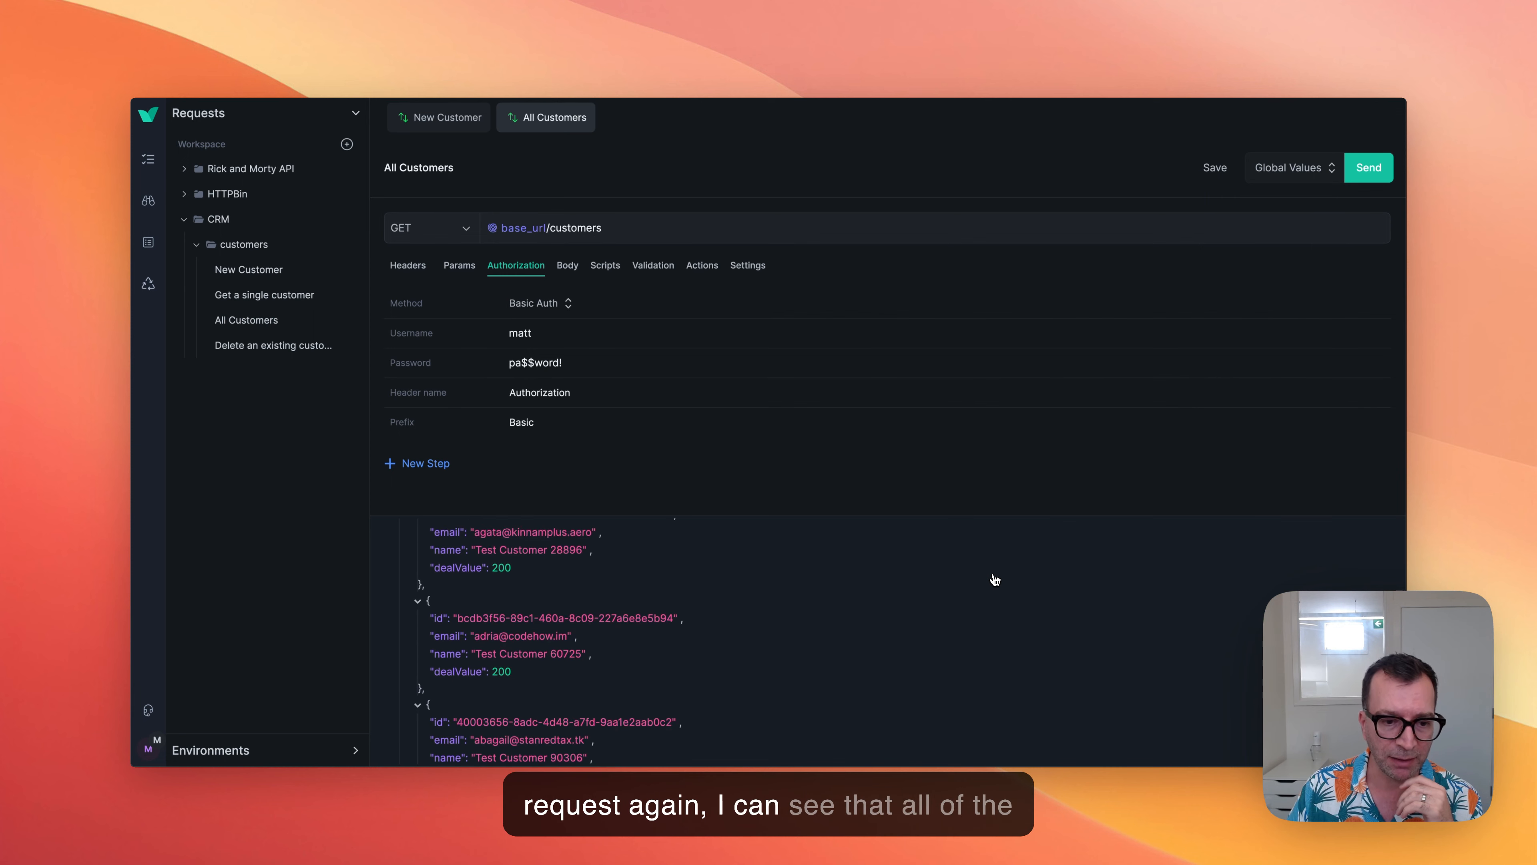
scroll(996, 580, "up", 10)
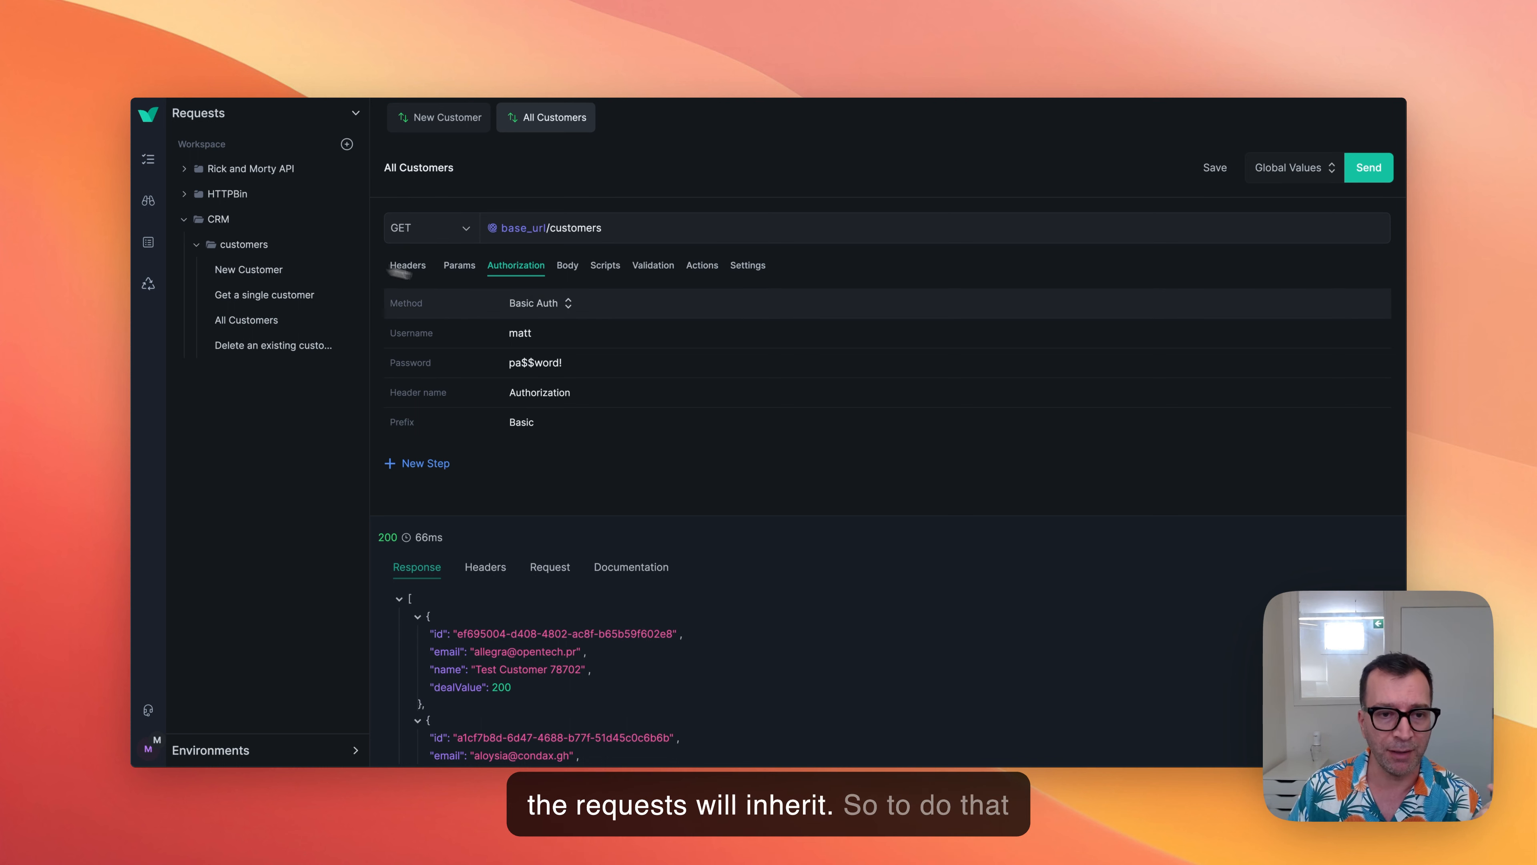
Reset the All Customers request's authorization method to Not Set, save the request and send it again.
left_click(532, 304)
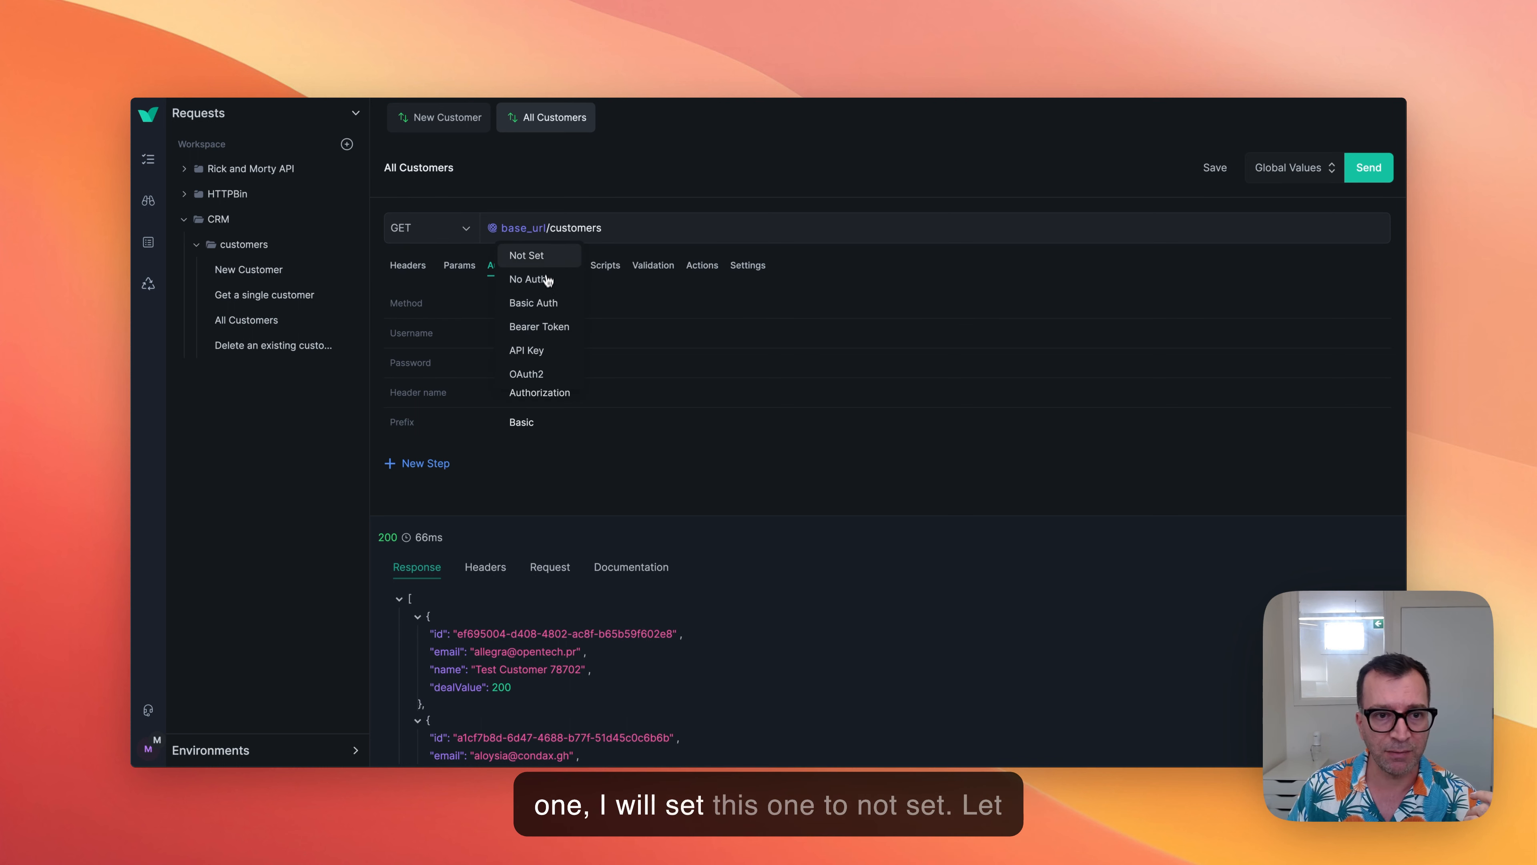
left_click(1215, 166)
left_click(1369, 167)
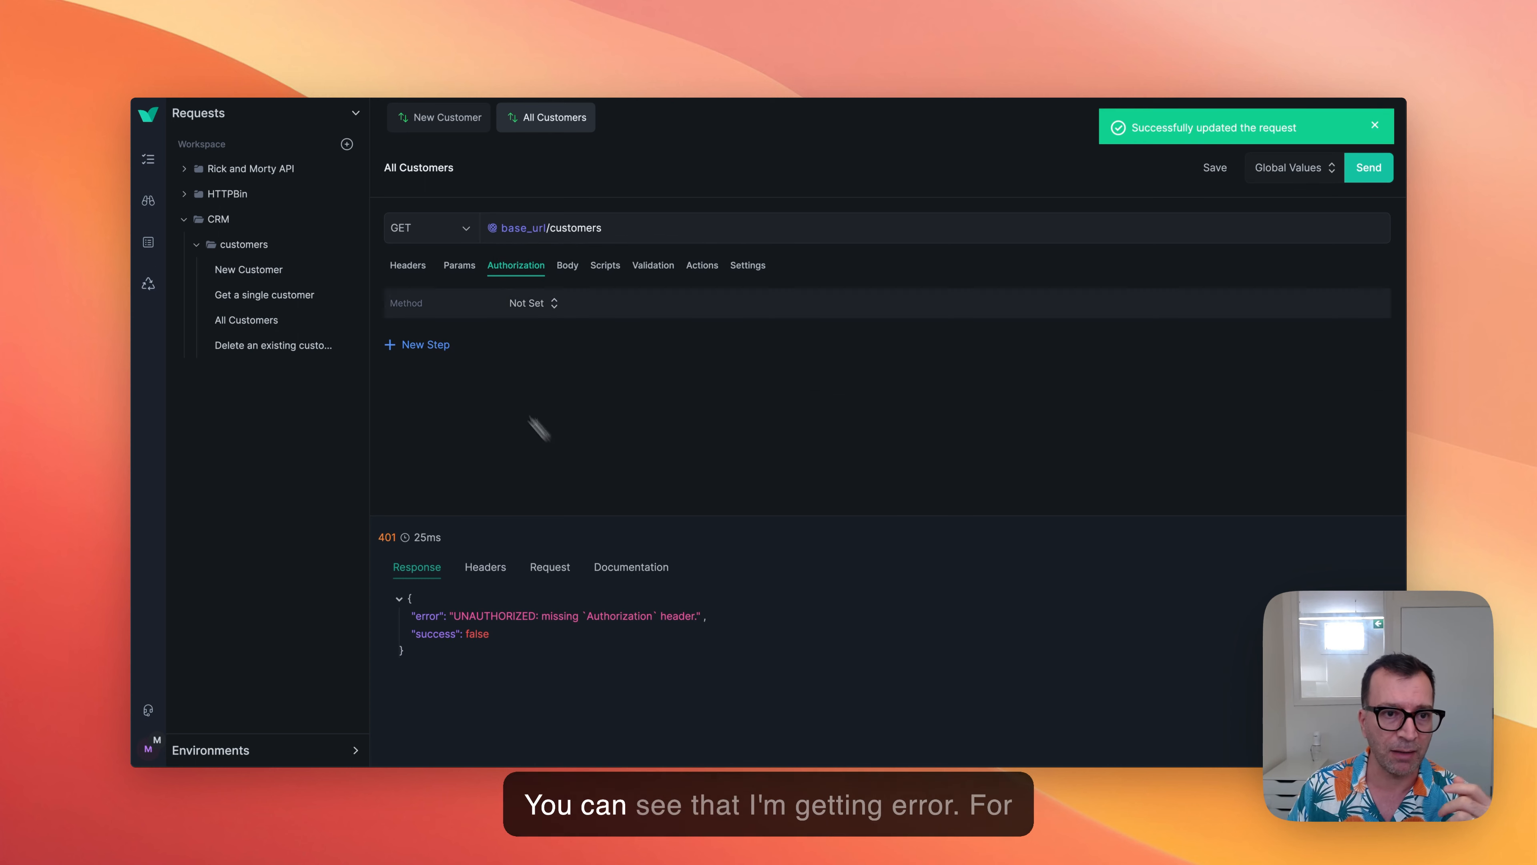
Reset the New Customer request's authorization method to Not Set, save the request and dismiss the notifications.
left_click(448, 119)
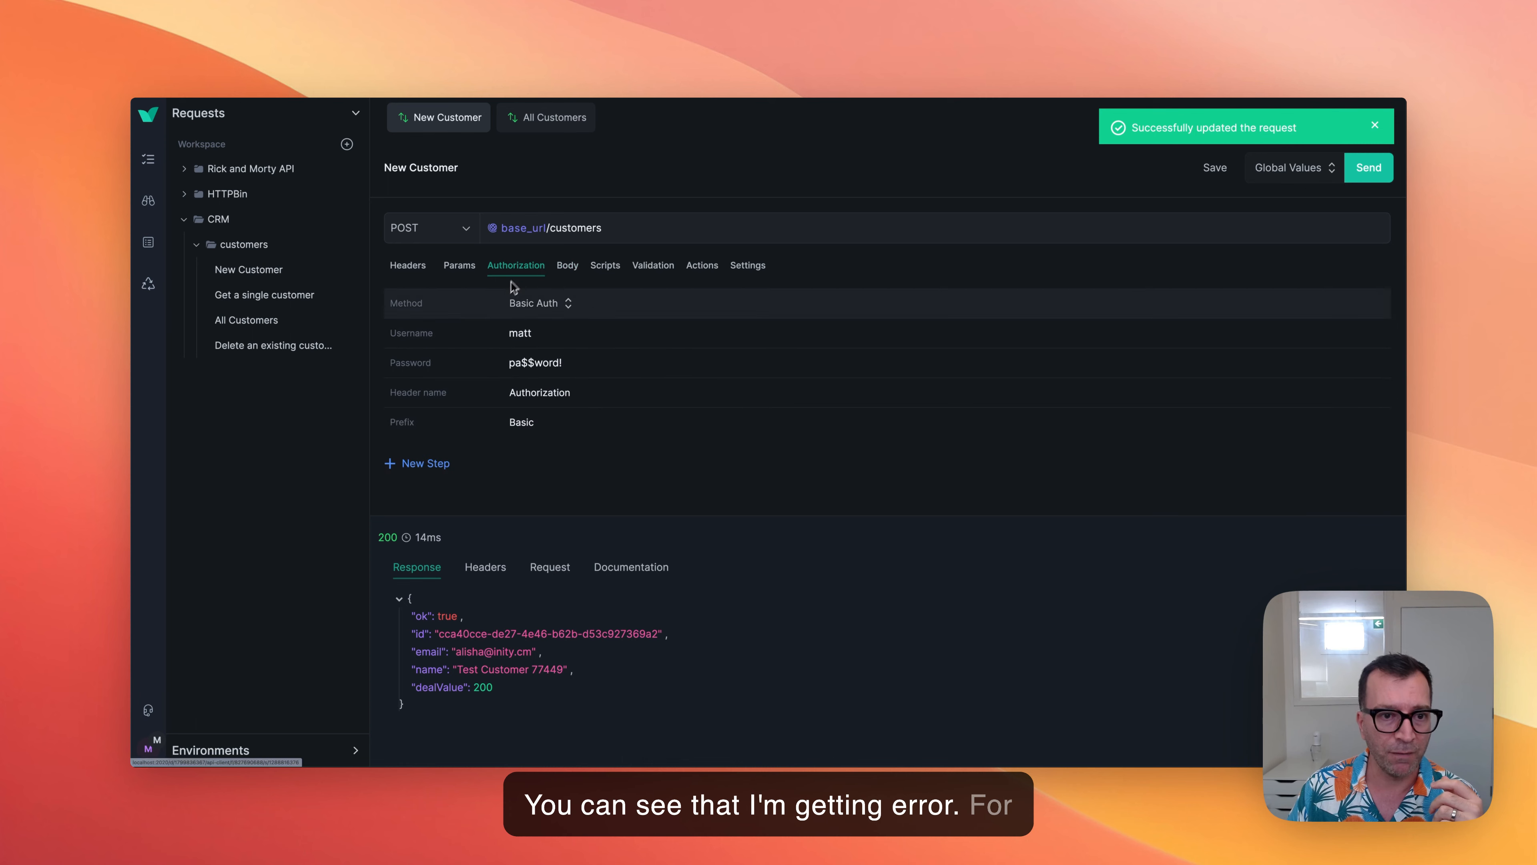
left_click(531, 306)
left_click(555, 262)
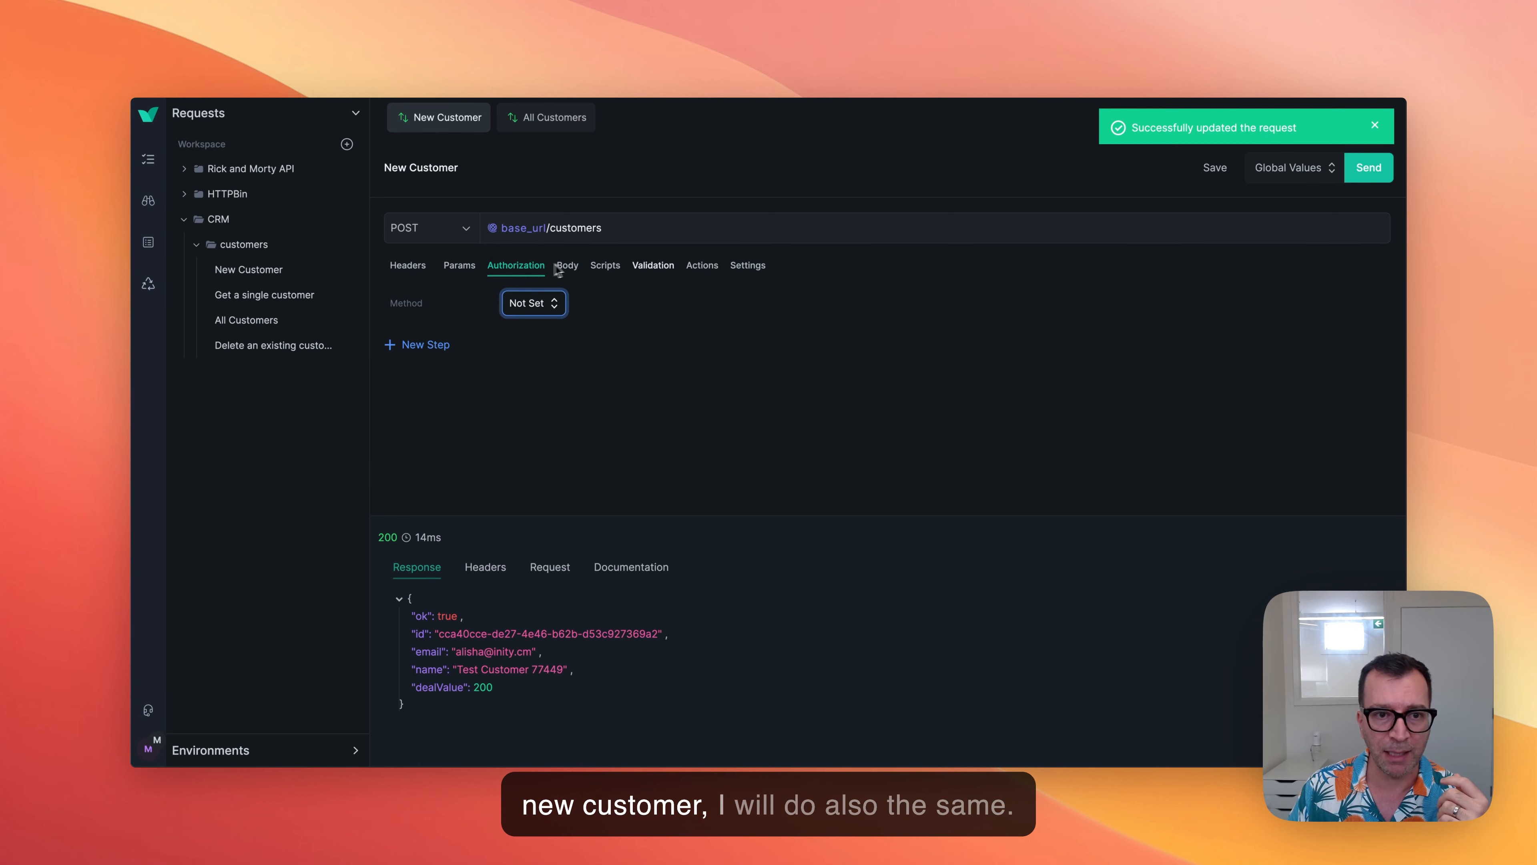
left_click(1214, 166)
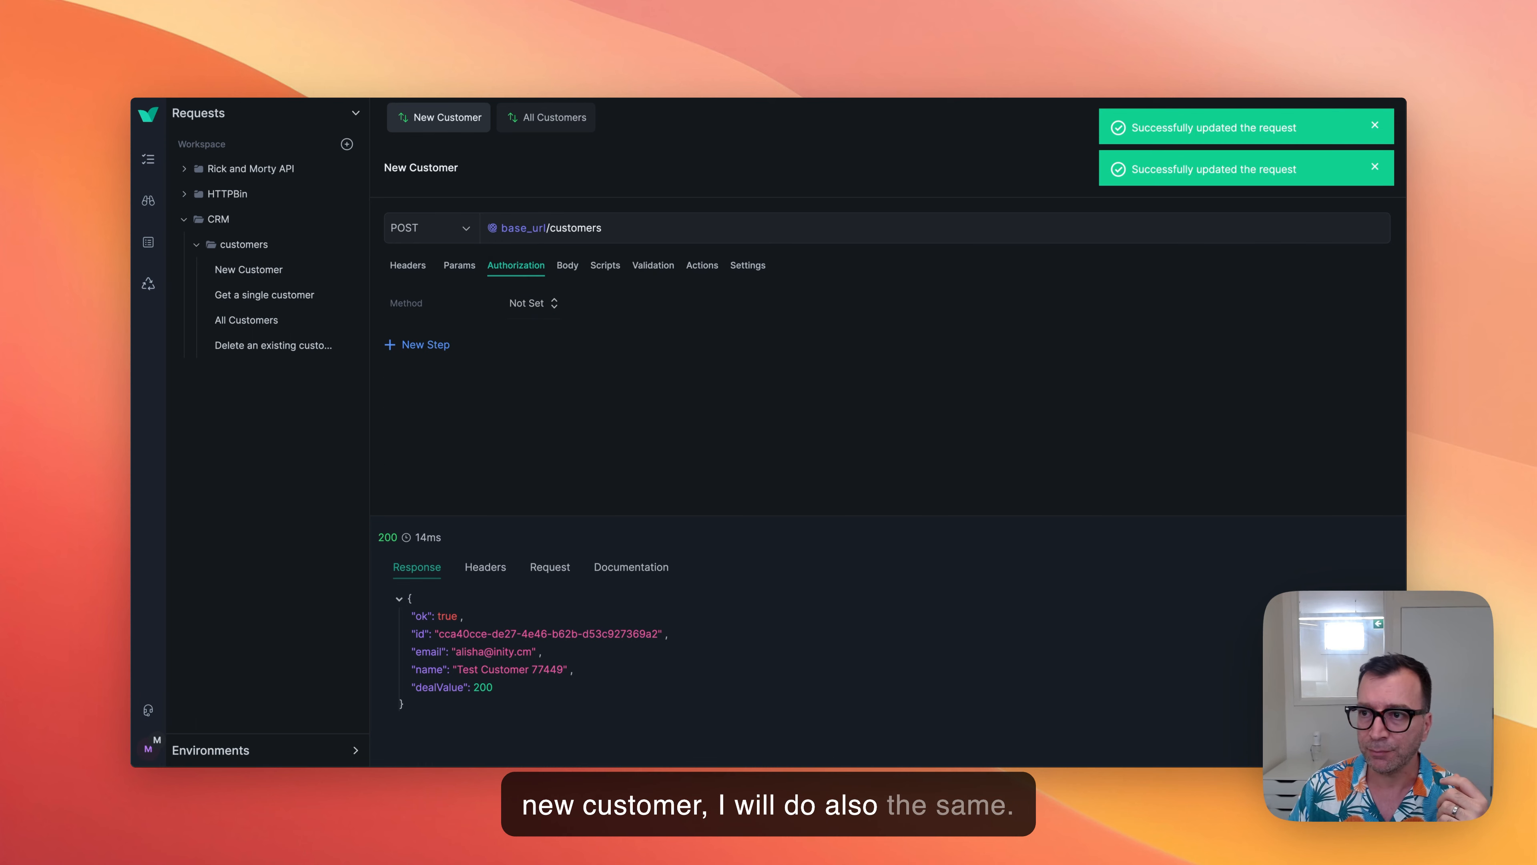
left_click(1380, 170)
left_click(1378, 131)
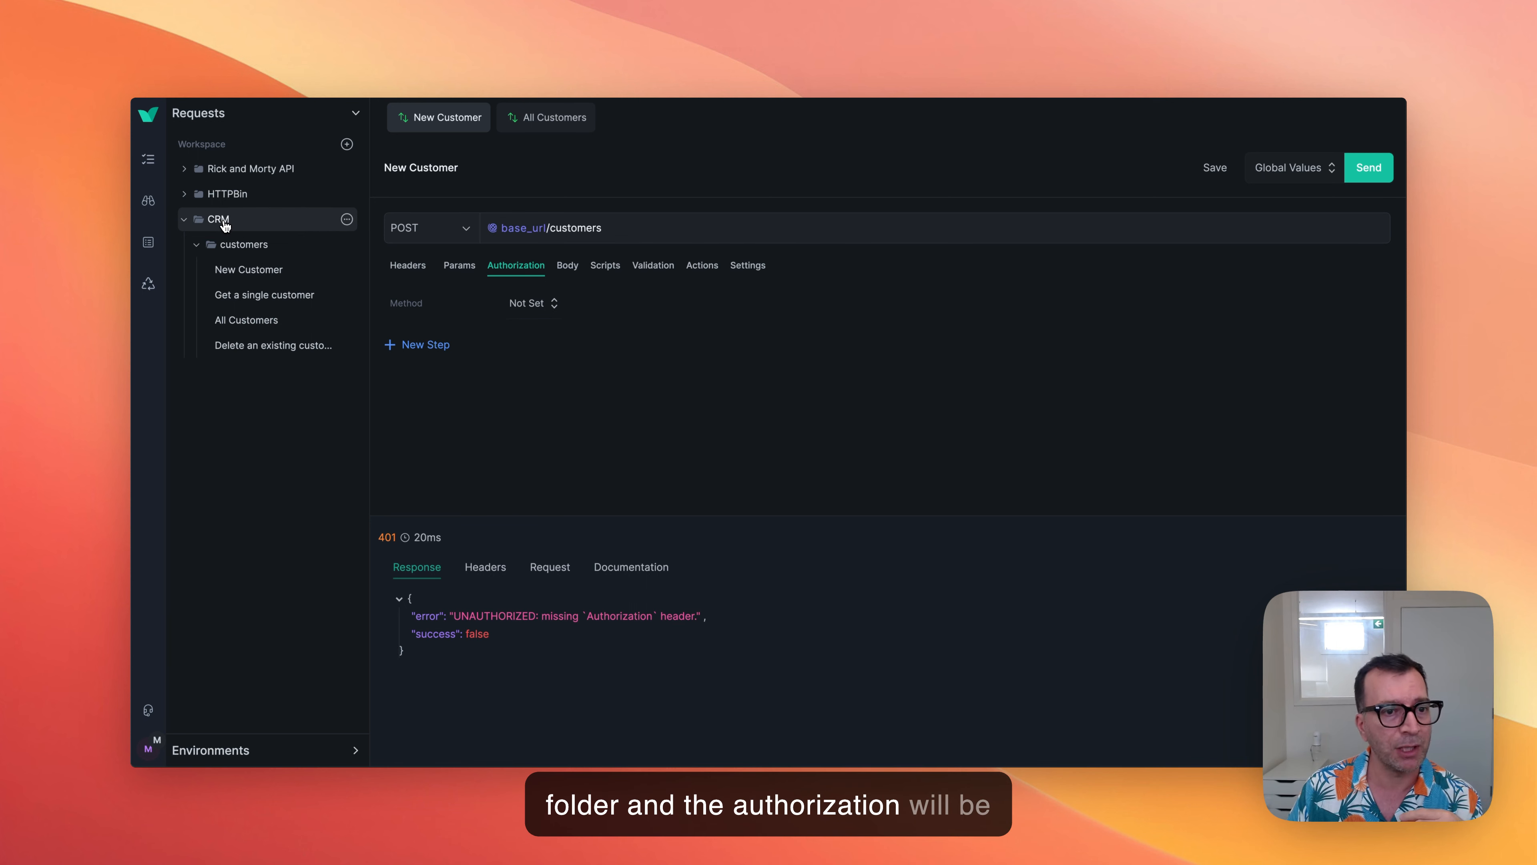
Set the CRM folder's authorization method to Basic Auth and save the folder.
left_click(346, 218)
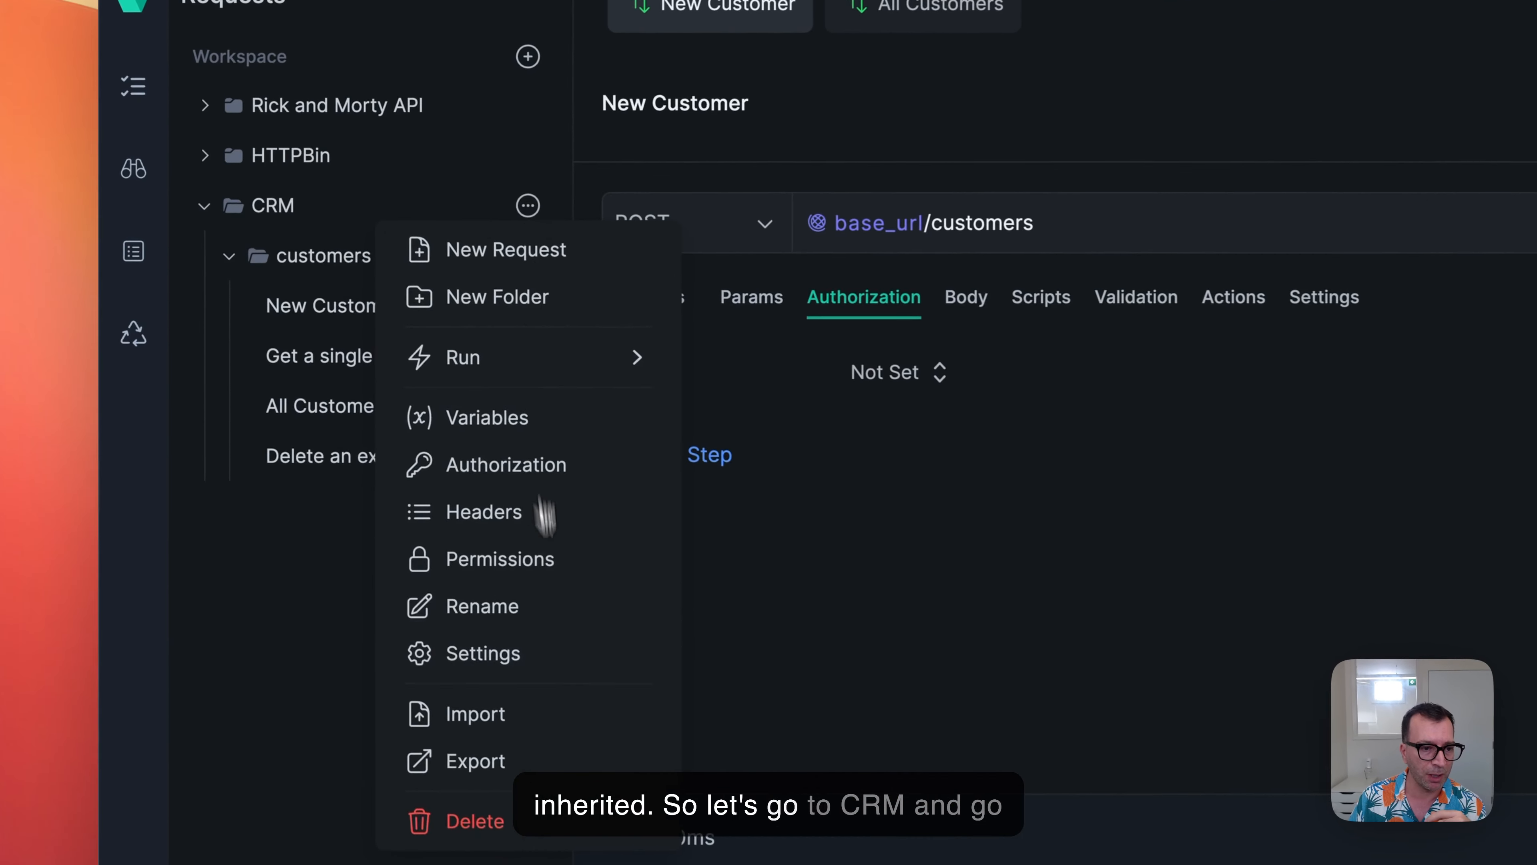
left_click_drag(518, 654, 551, 549)
left_click_drag(569, 490, 550, 506)
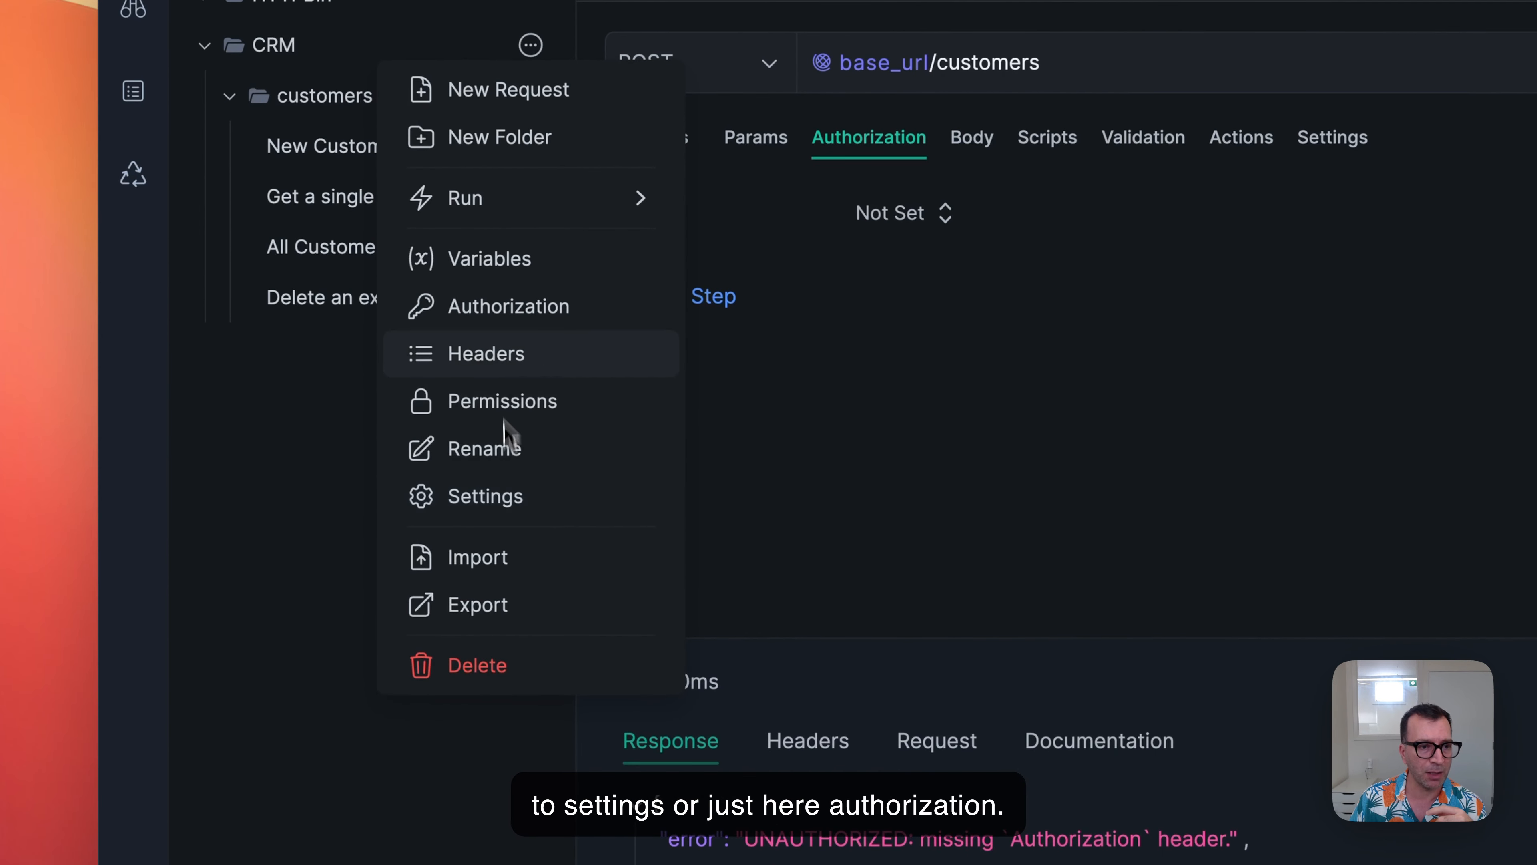
left_click(505, 309)
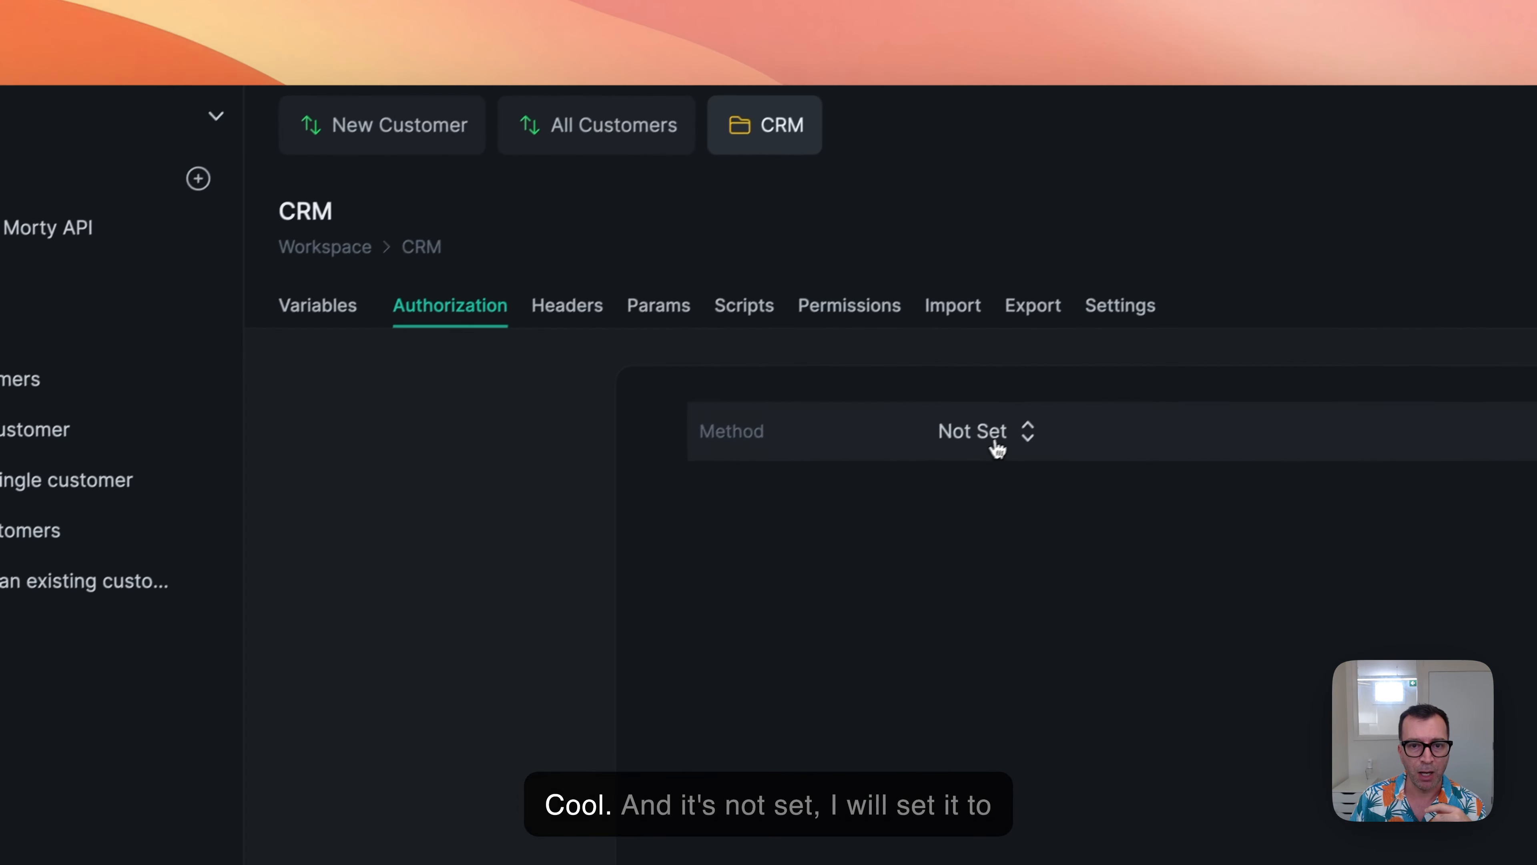
left_click(996, 448)
left_click(998, 545)
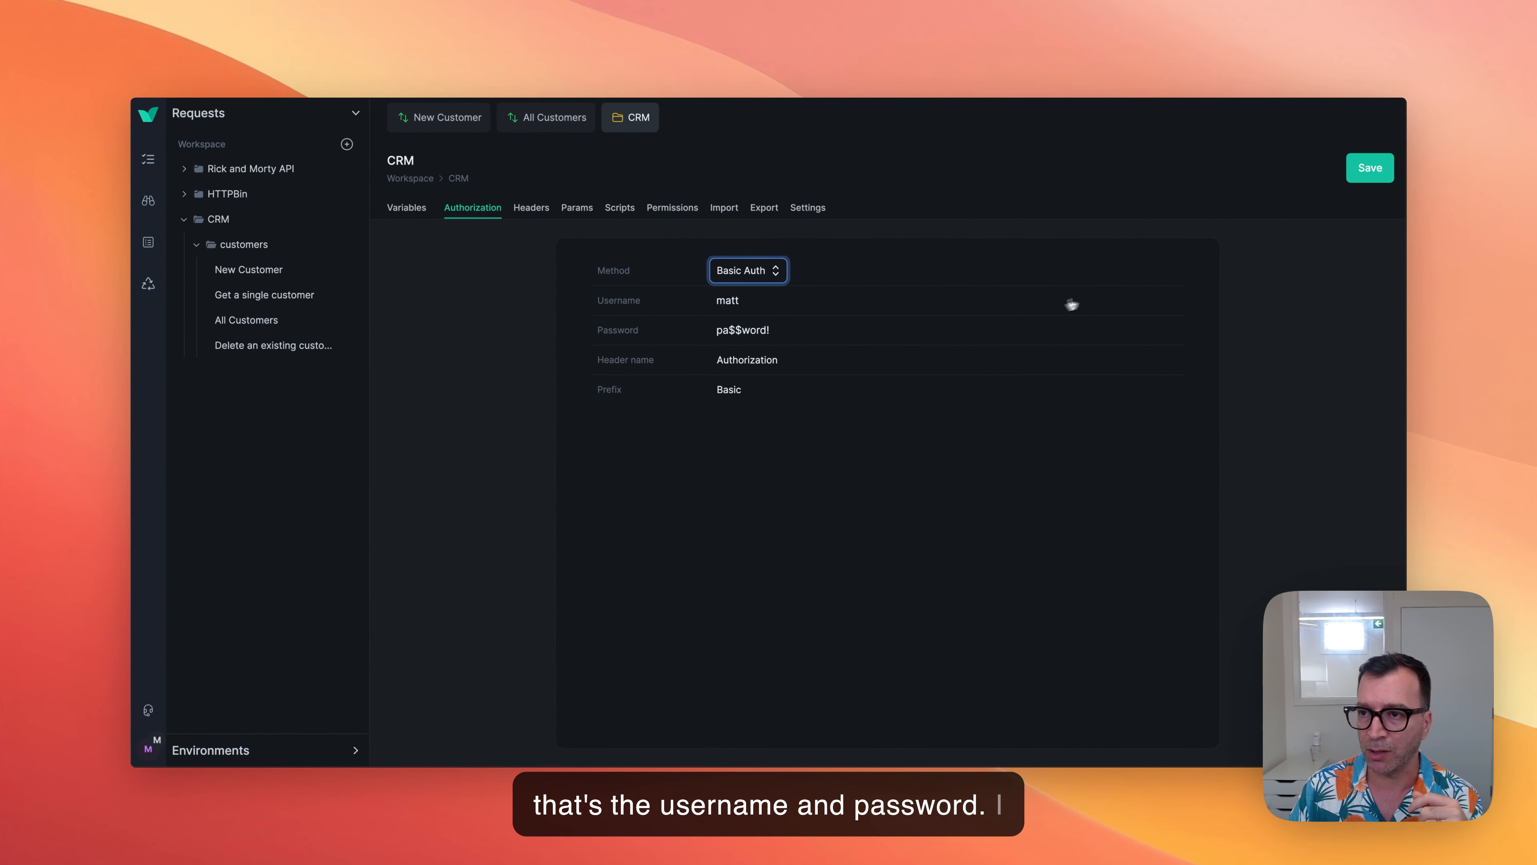
left_click(1370, 168)
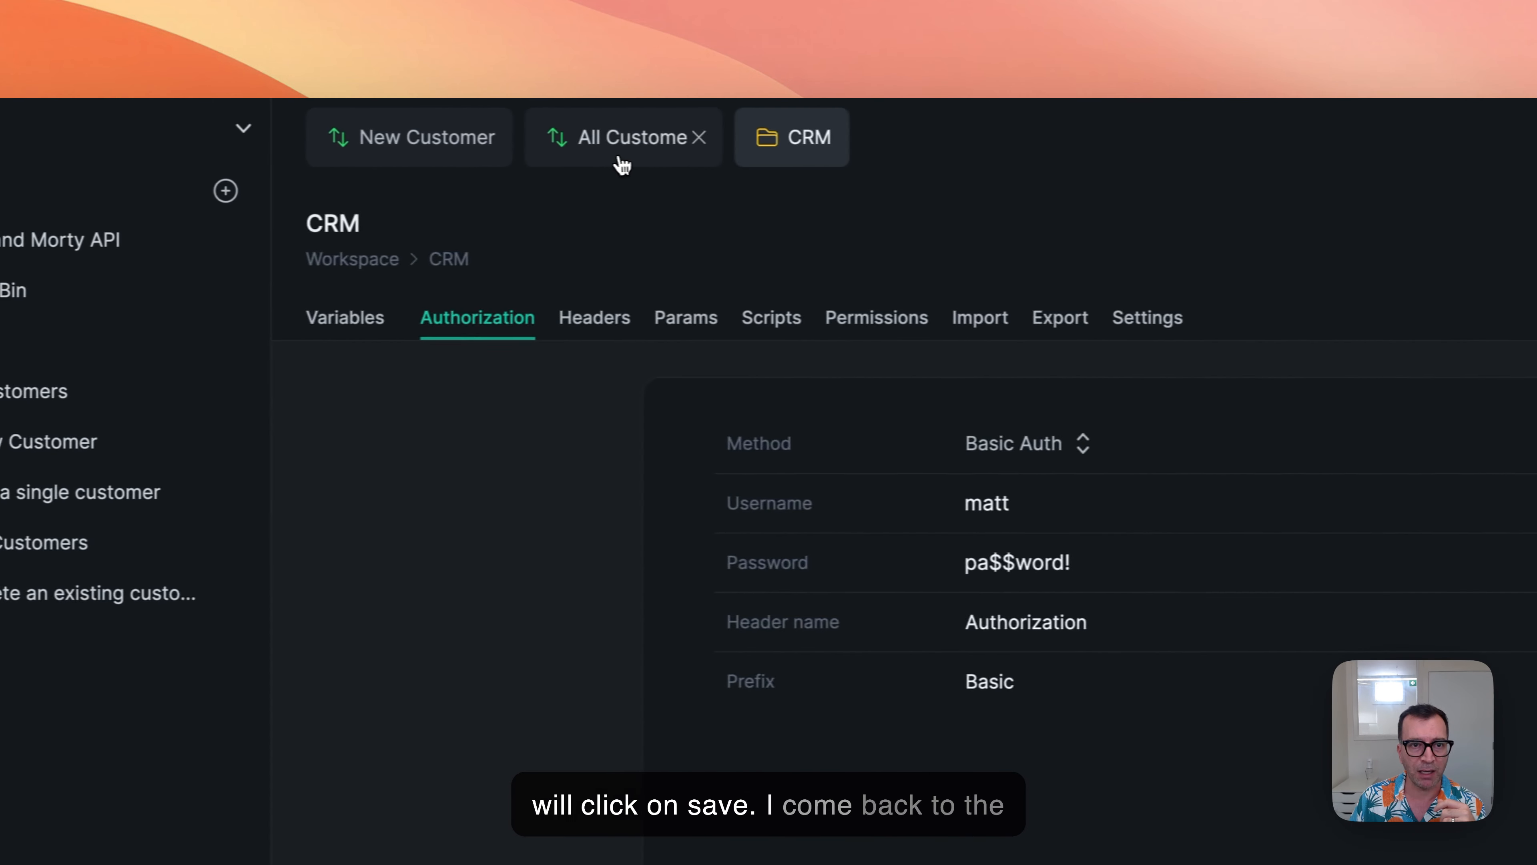
Send the All Customers and New Customer requests using the authorization inherited from the CRM folder.
left_click(622, 165)
left_click(545, 444)
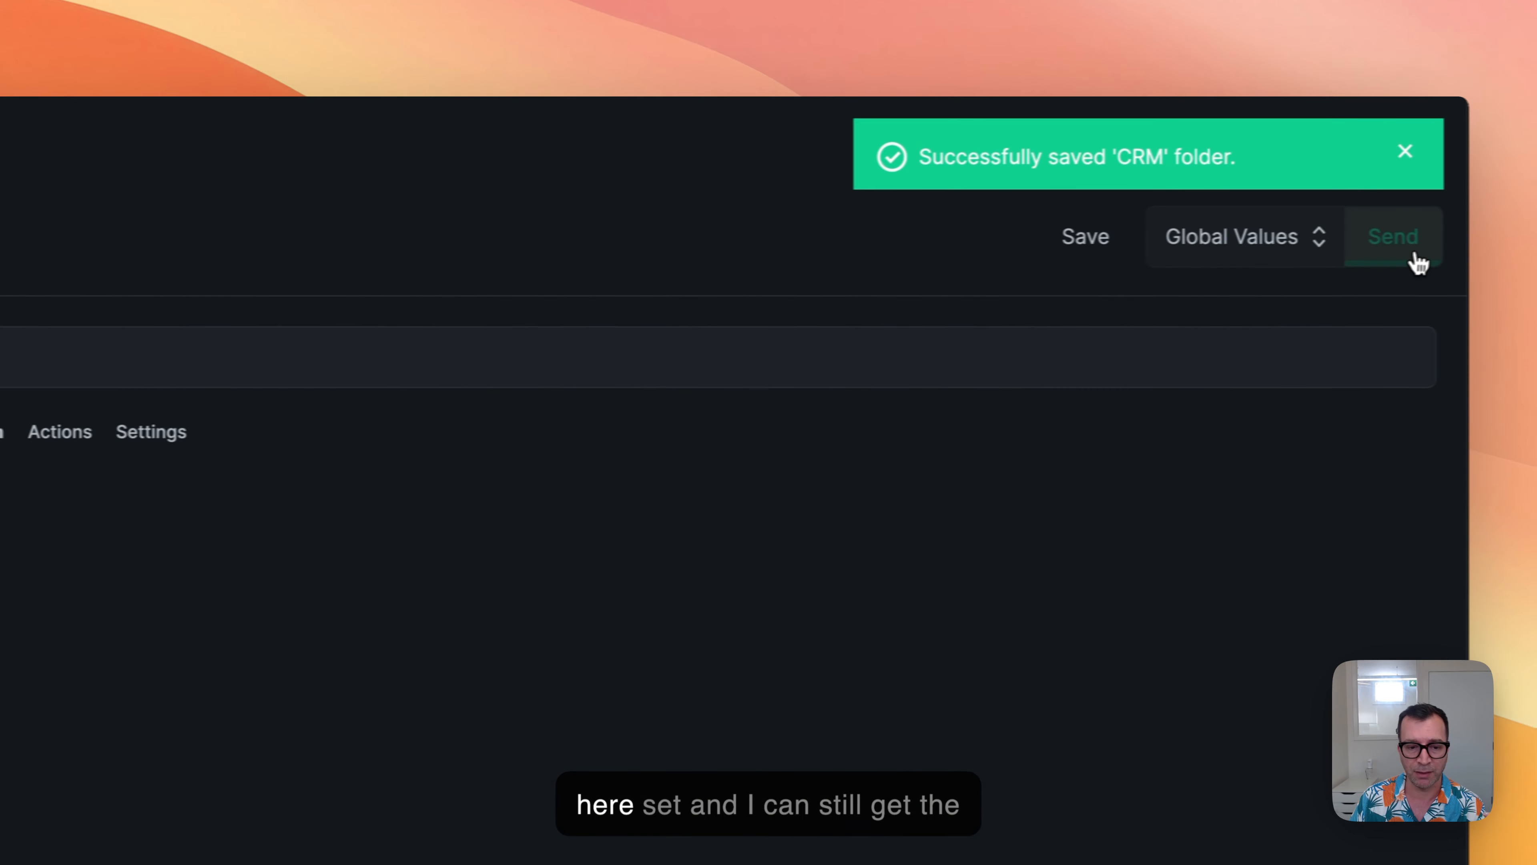
left_click(1417, 263)
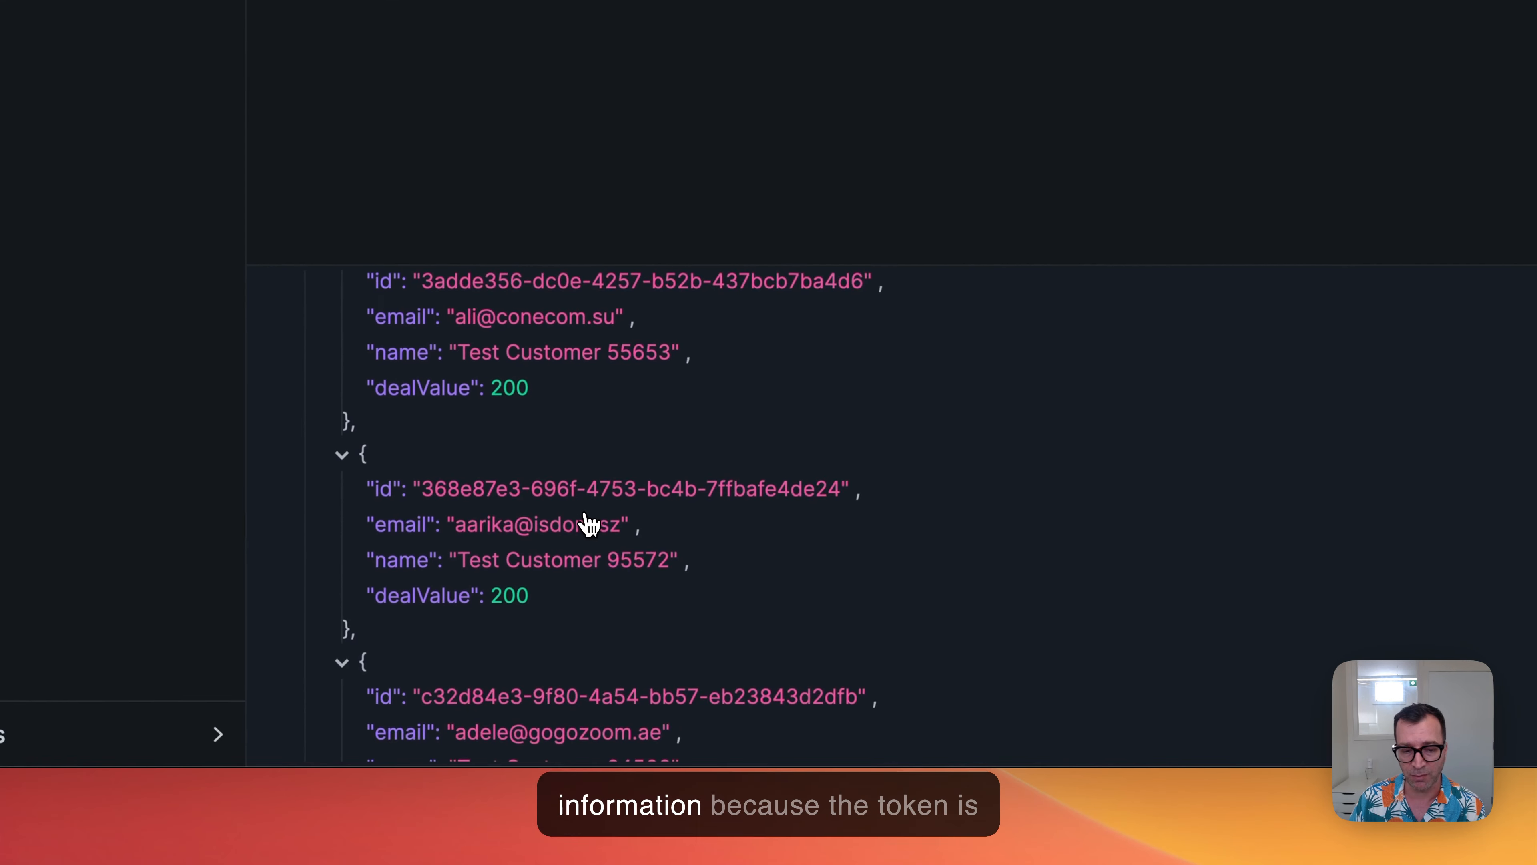
scroll(588, 523, "up", 10)
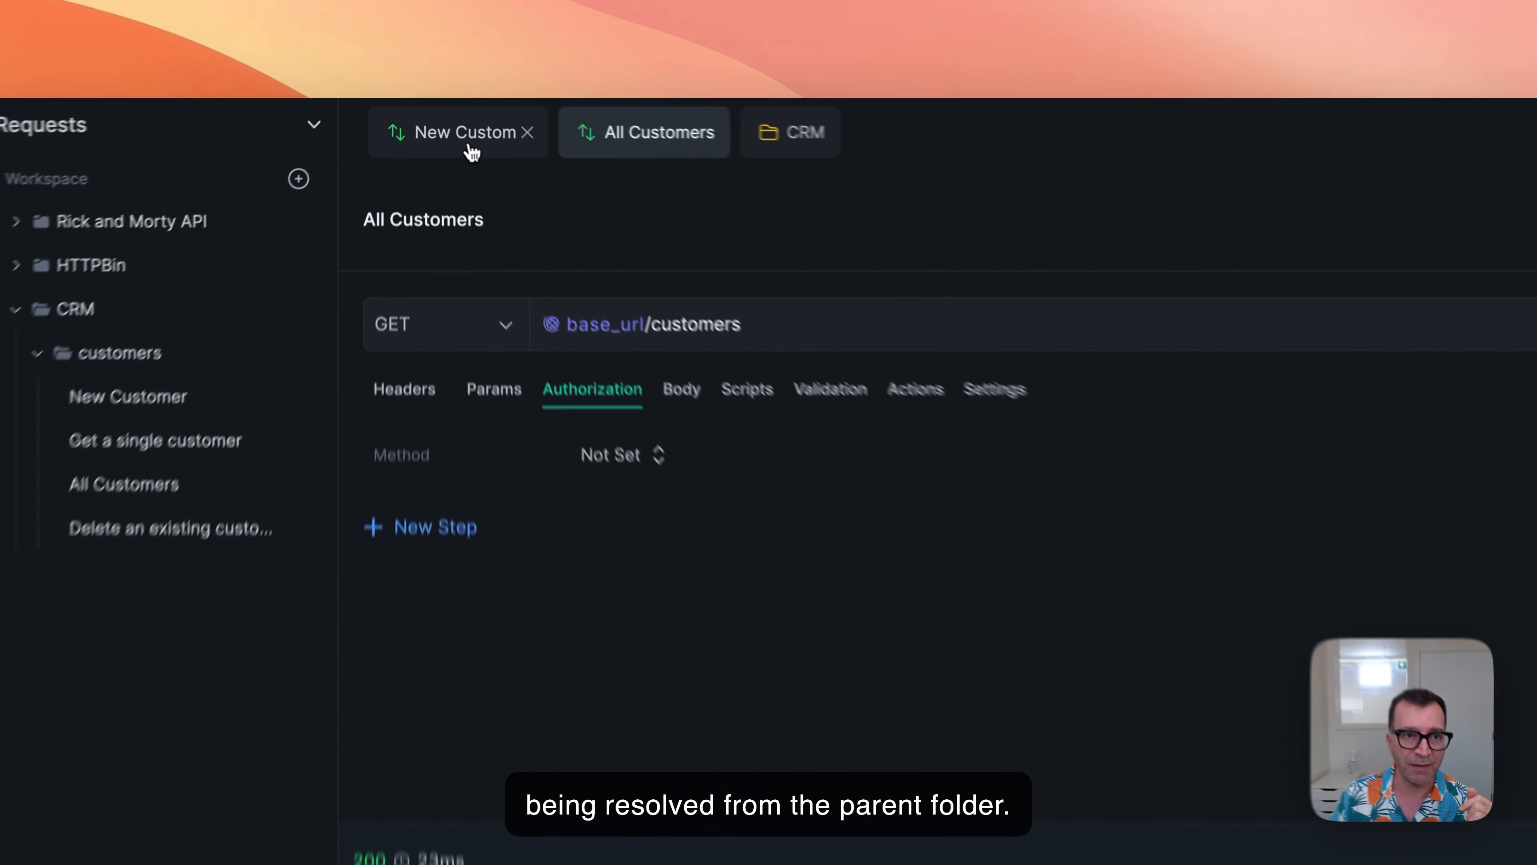
left_click(451, 120)
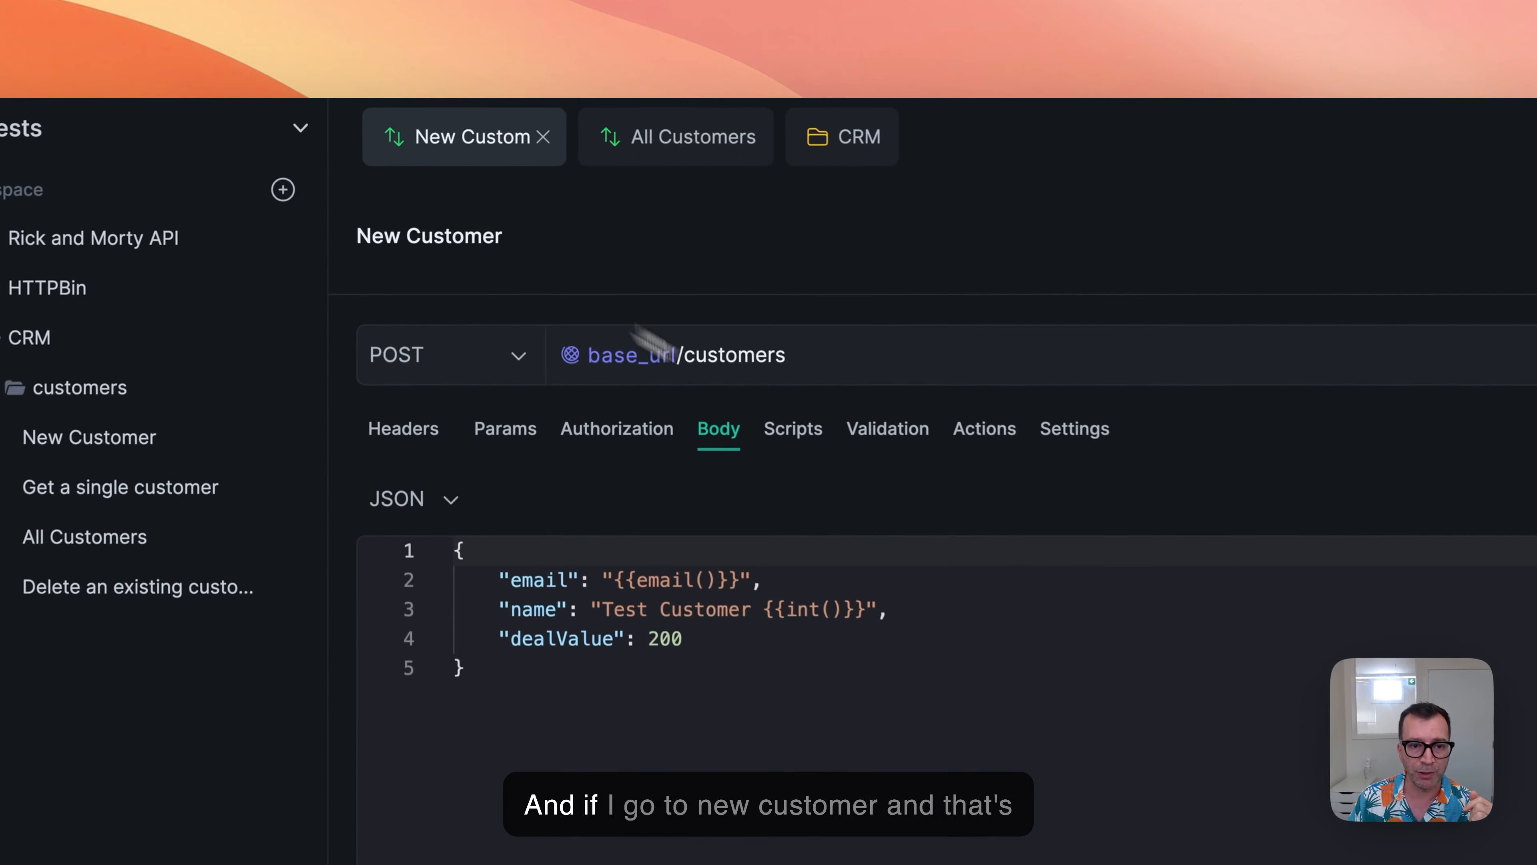
left_click(1403, 242)
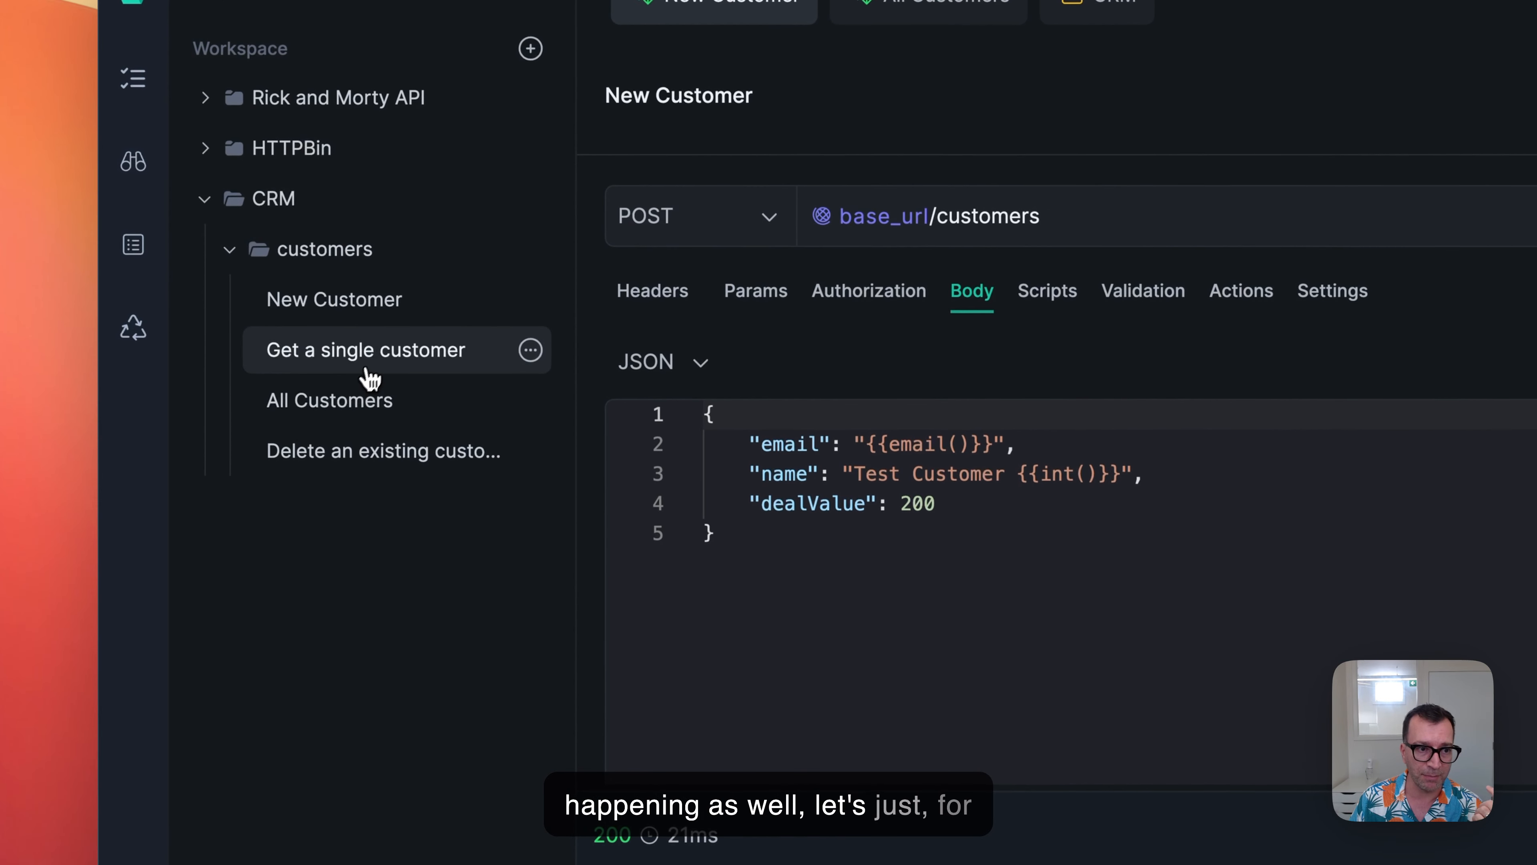
Replace the ID in the Get a single customer URL with the first customer's ID from the All Customers response, and send the request.
left_click(365, 413)
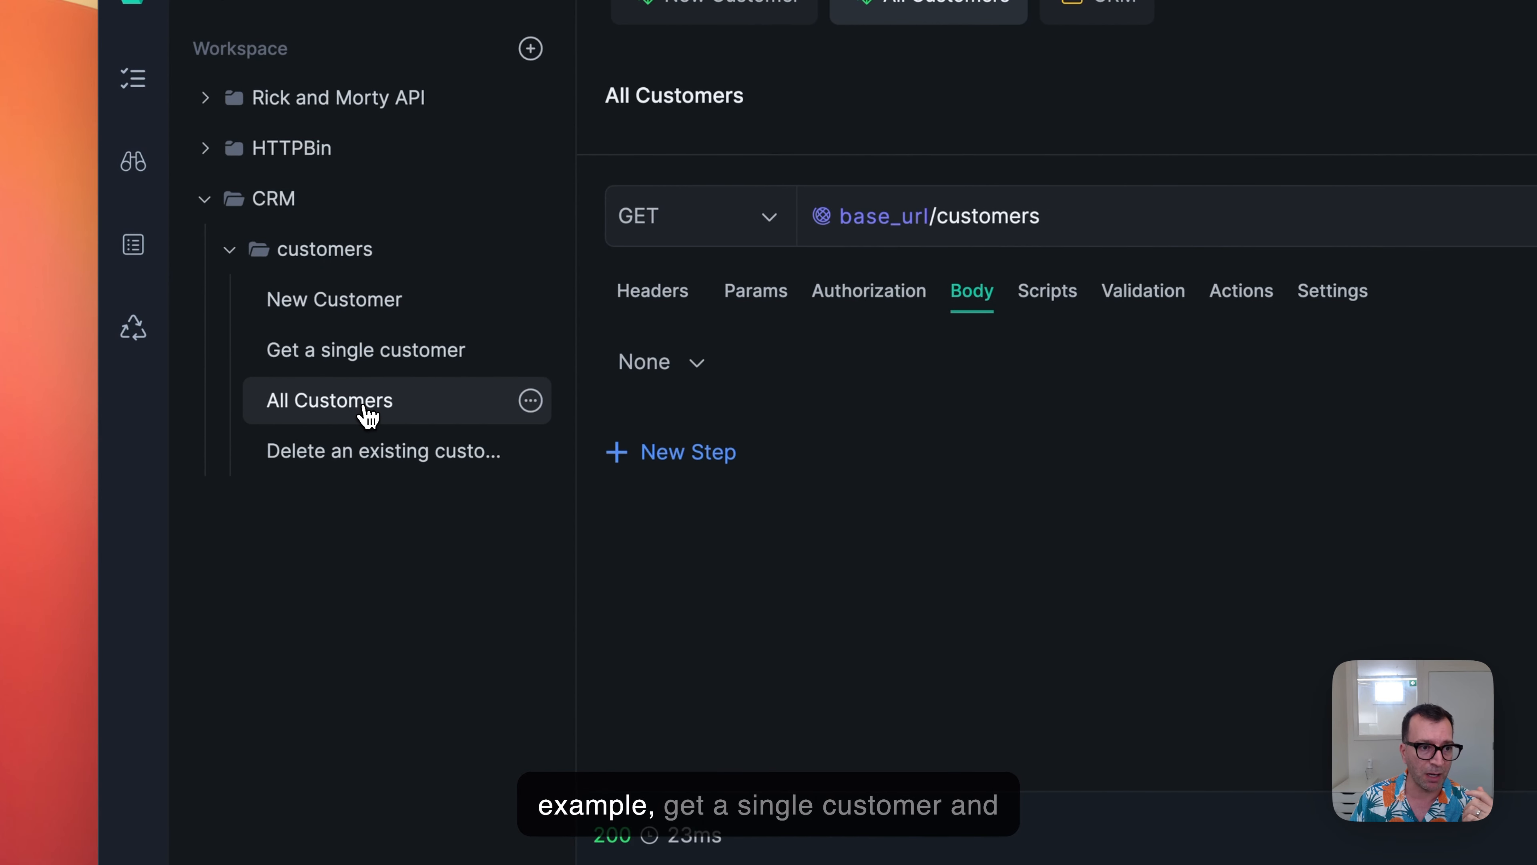
left_click(365, 360)
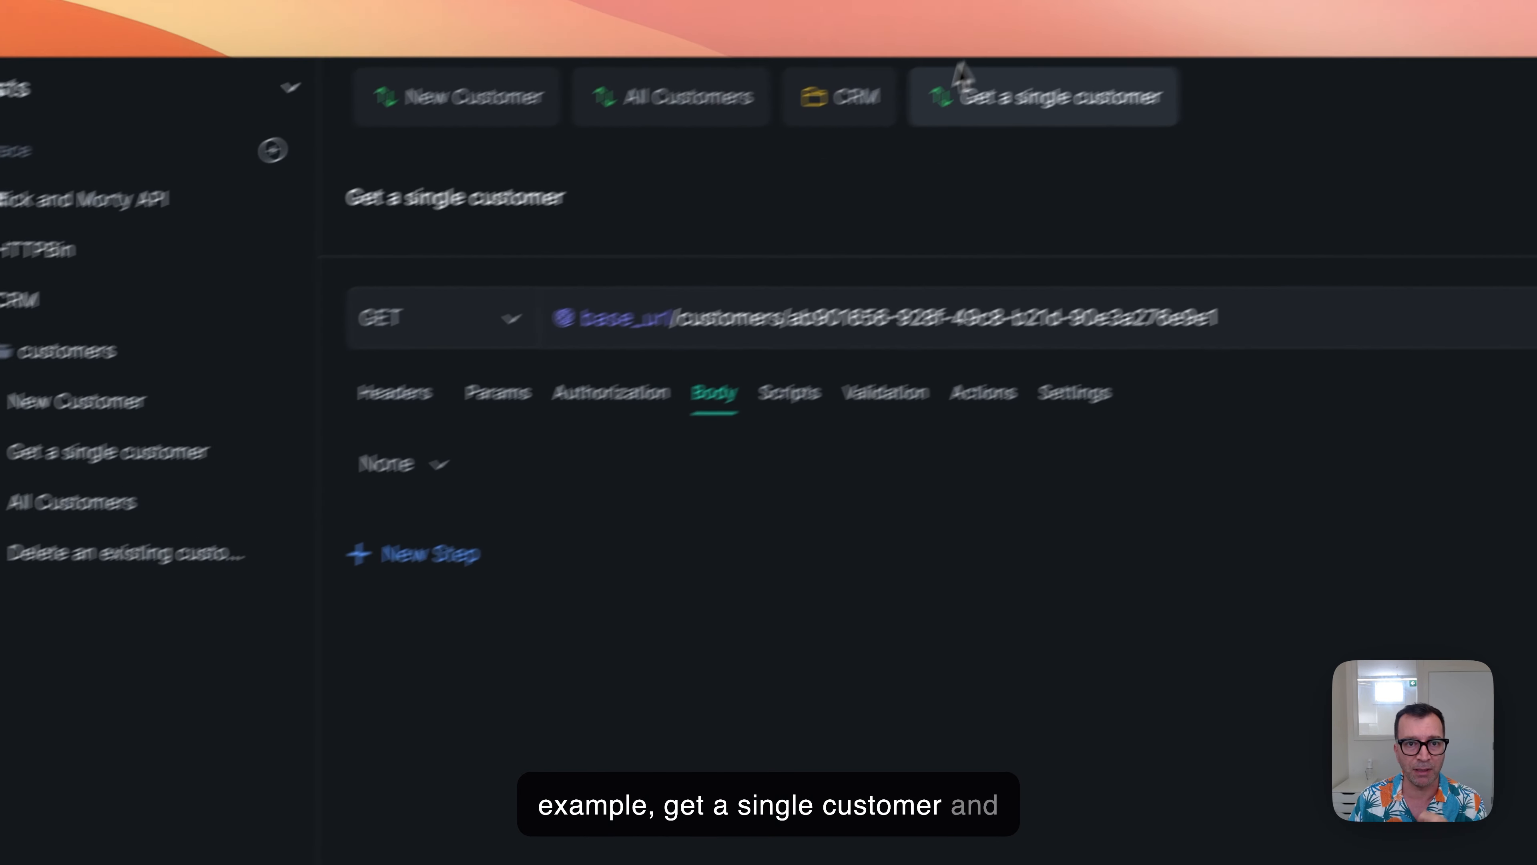
left_click(714, 98)
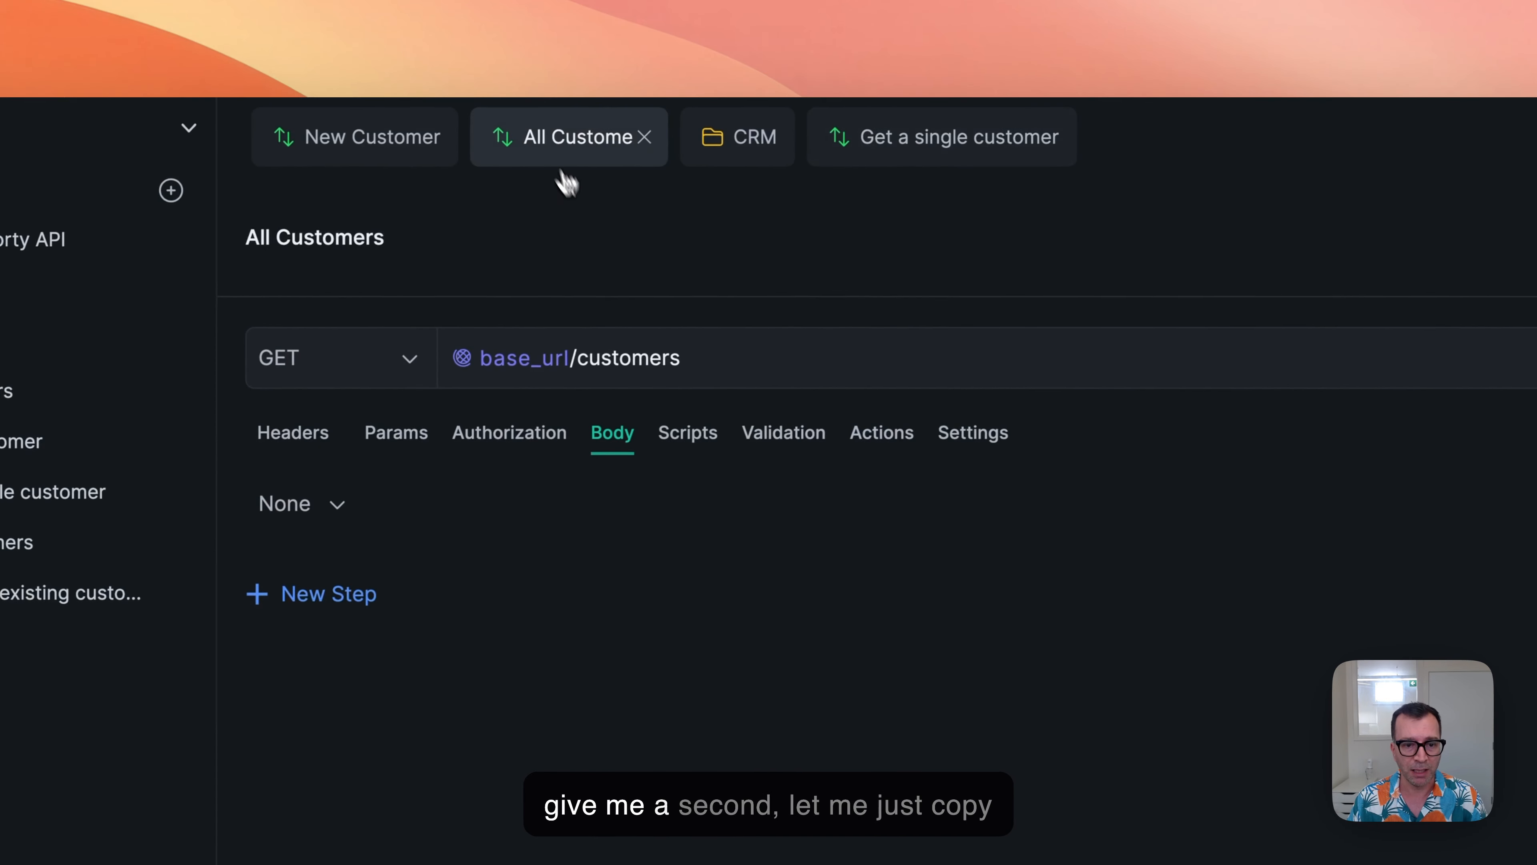
left_click_drag(511, 642, 974, 652)
key("super+c")
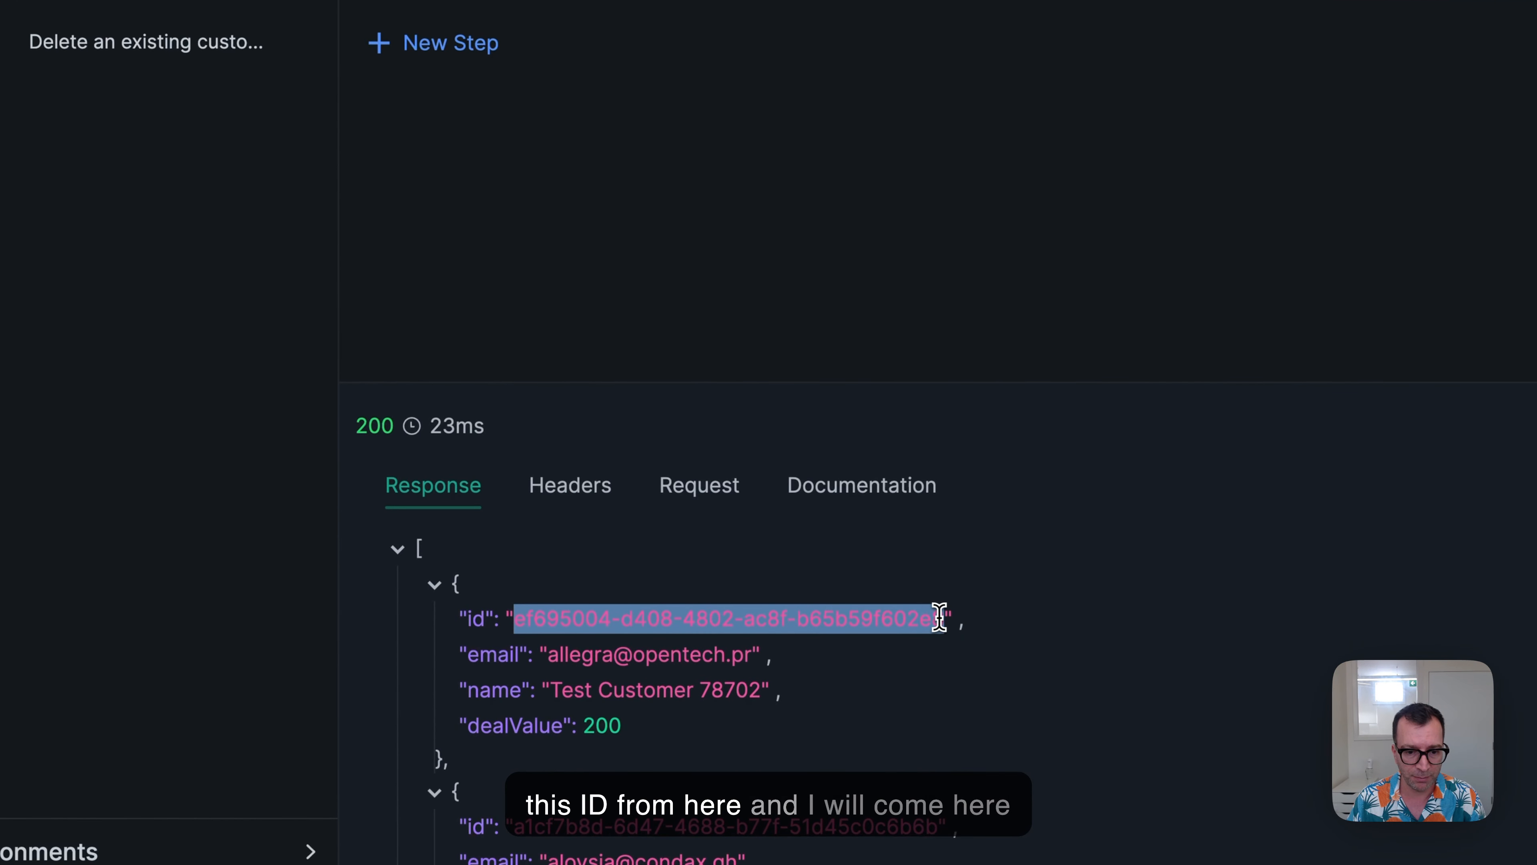
left_click(961, 103)
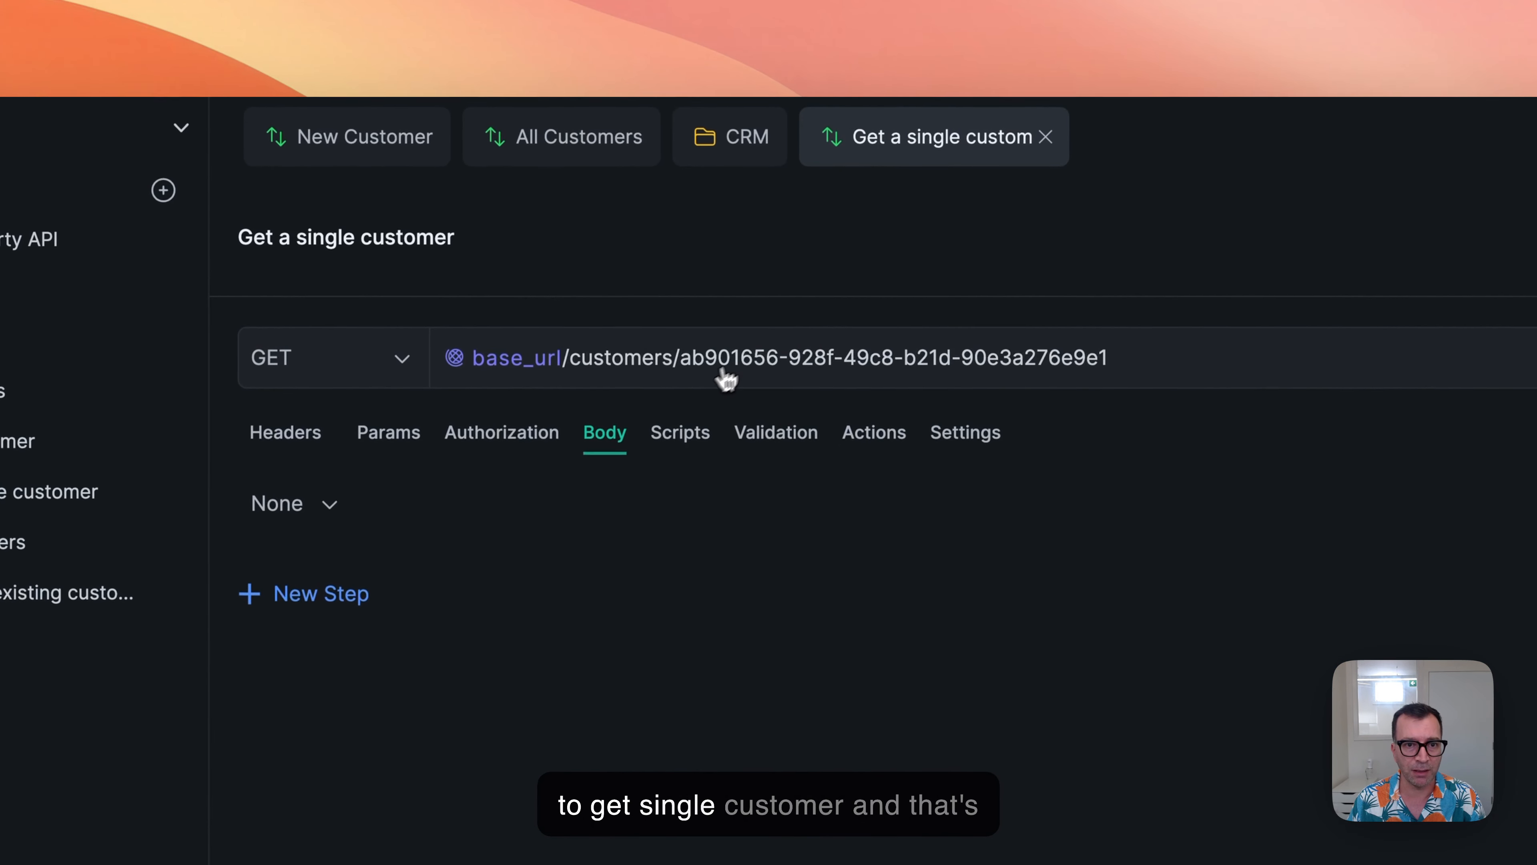
left_click_drag(681, 358, 1107, 358)
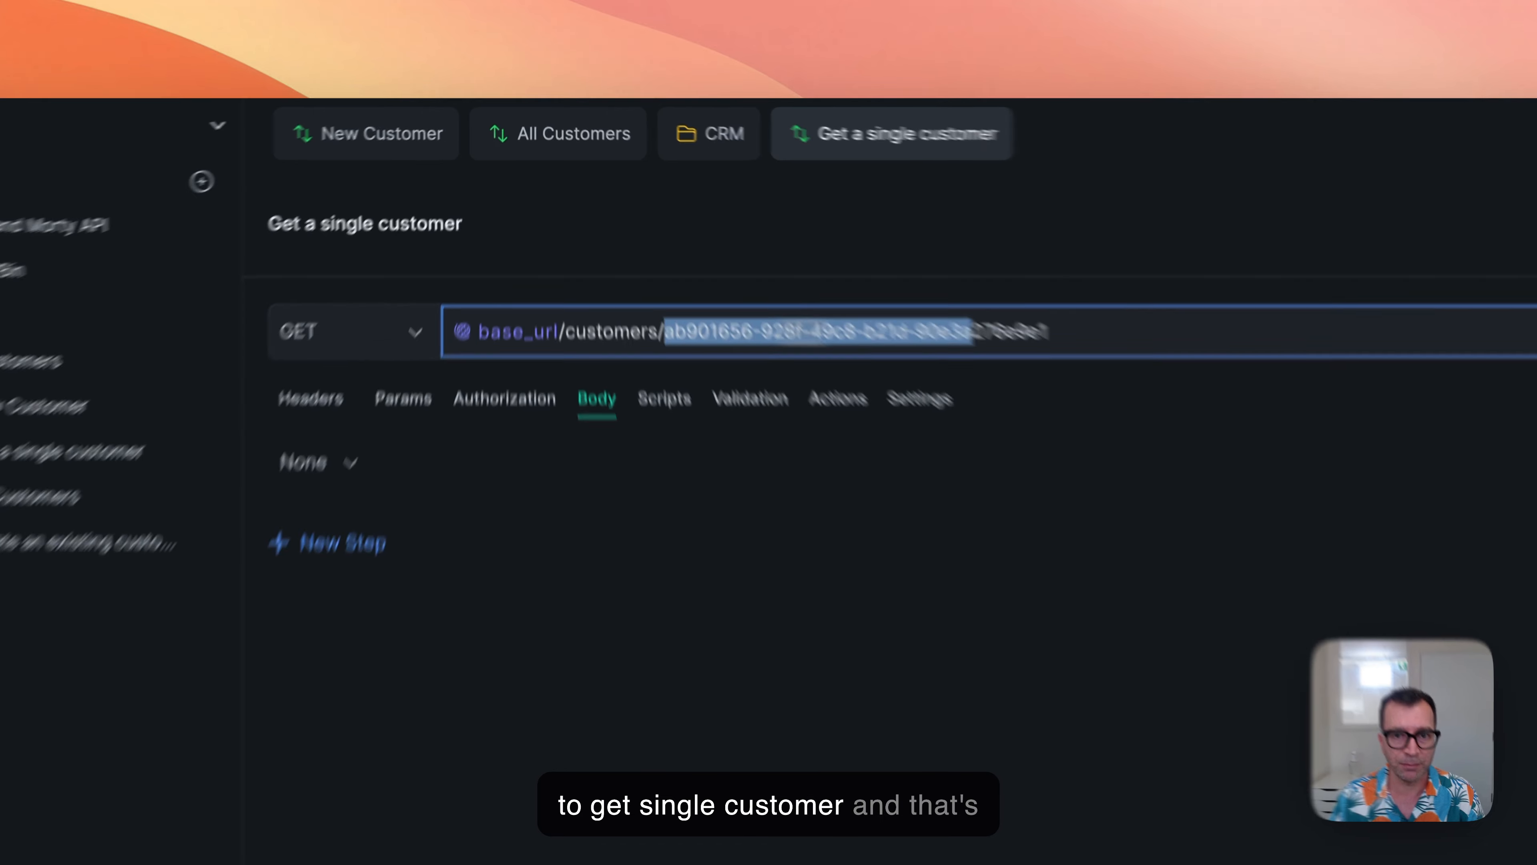
key("super+v")
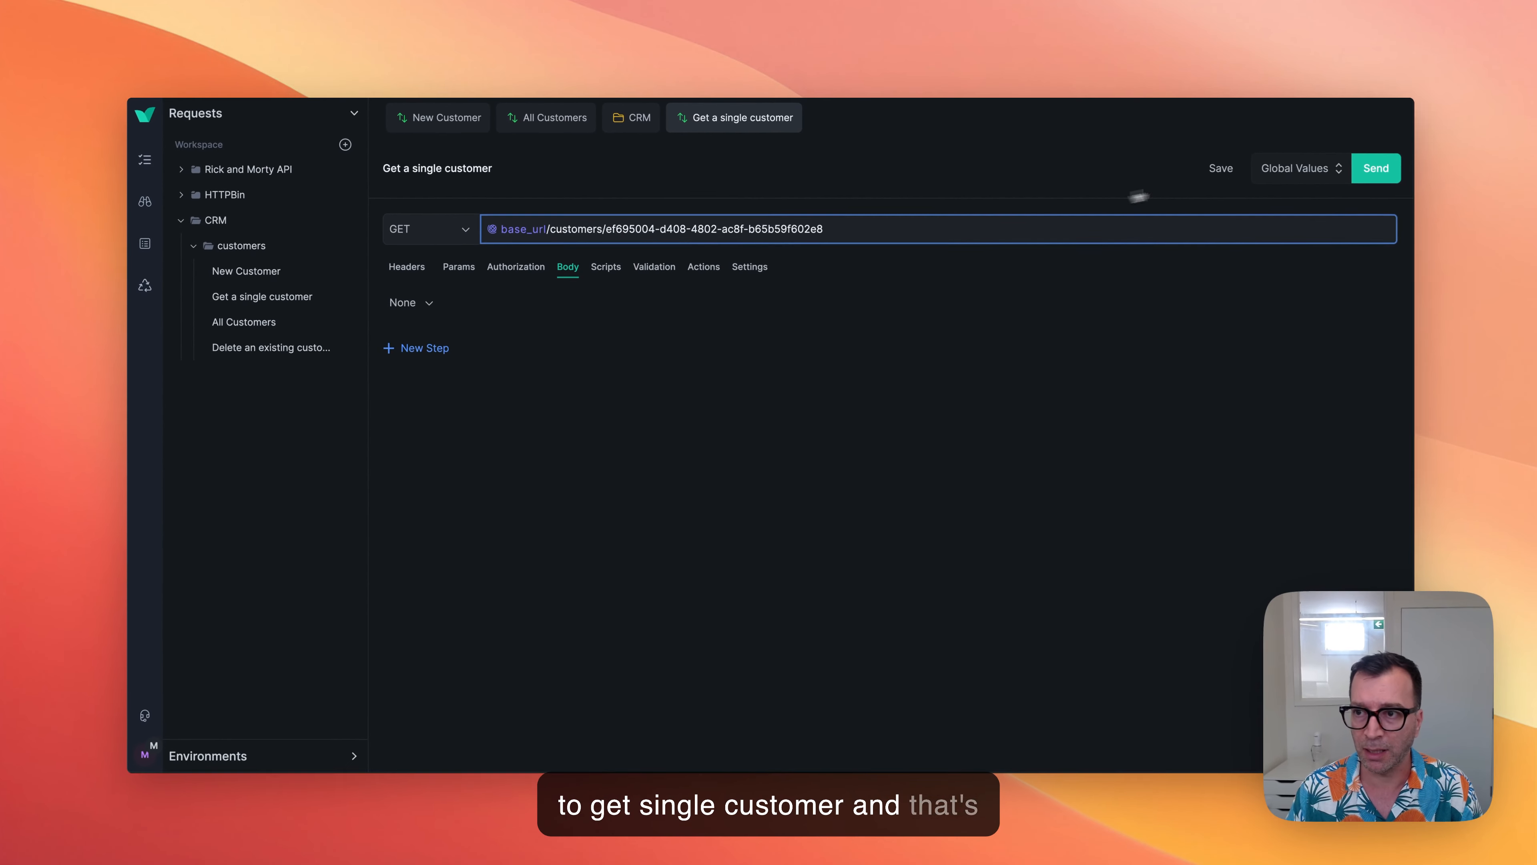
left_click(1365, 173)
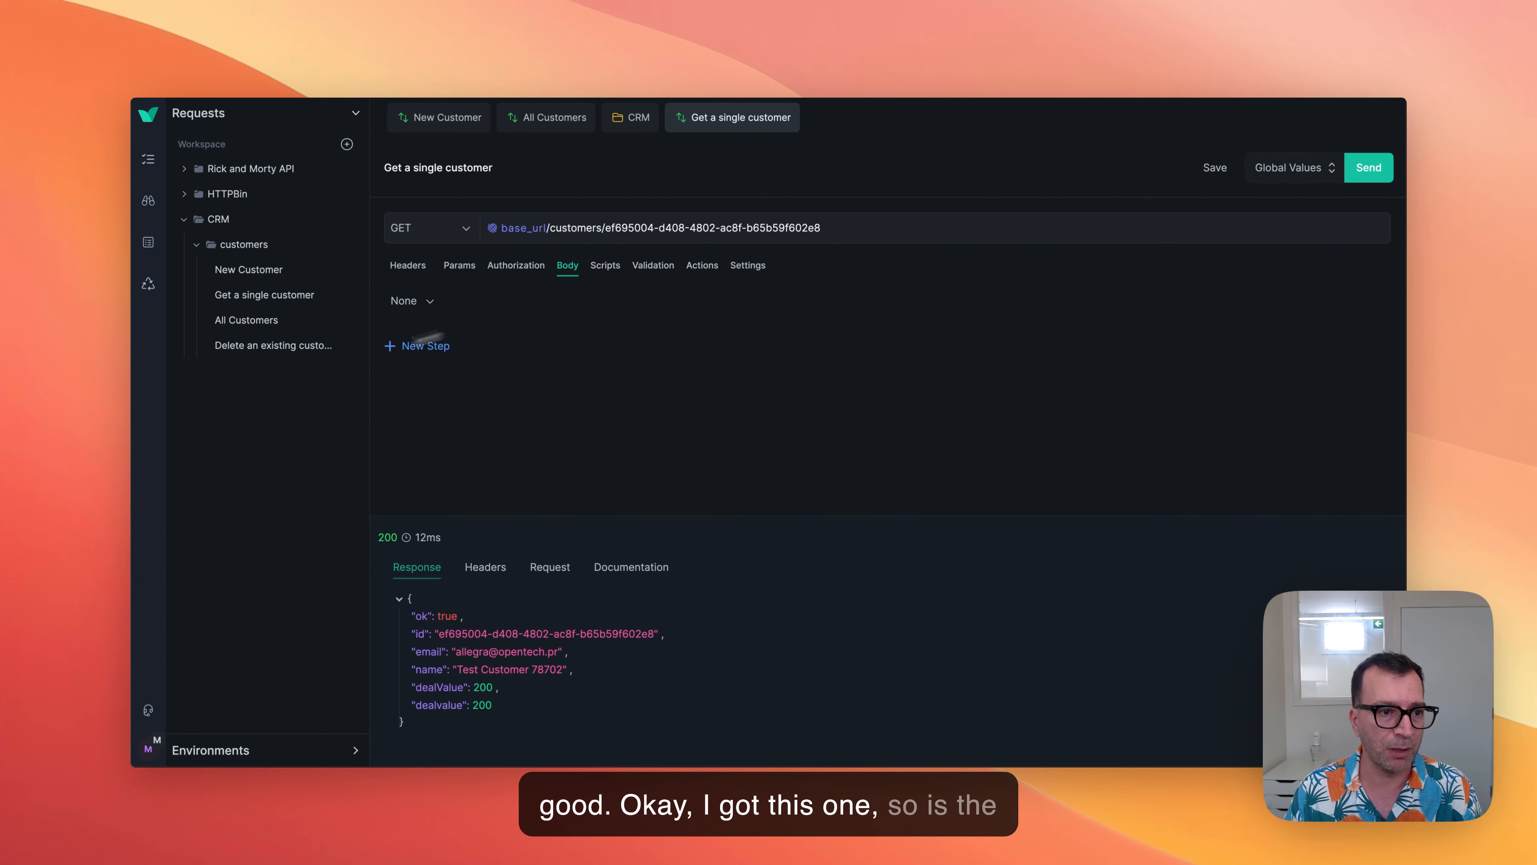
Open the Delete an existing customer request from the customers folder.
left_click(251, 354)
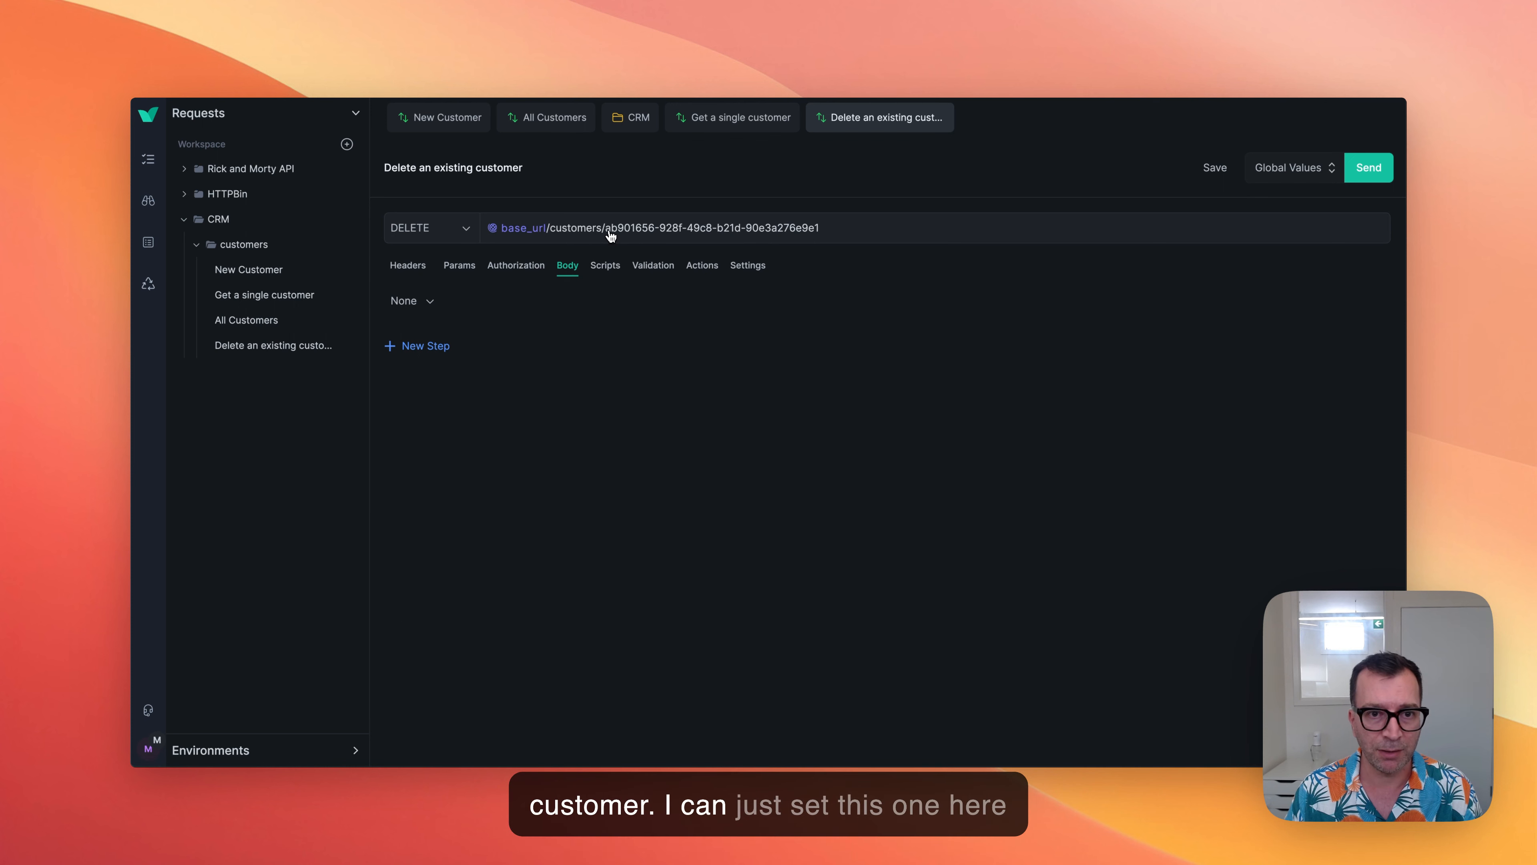